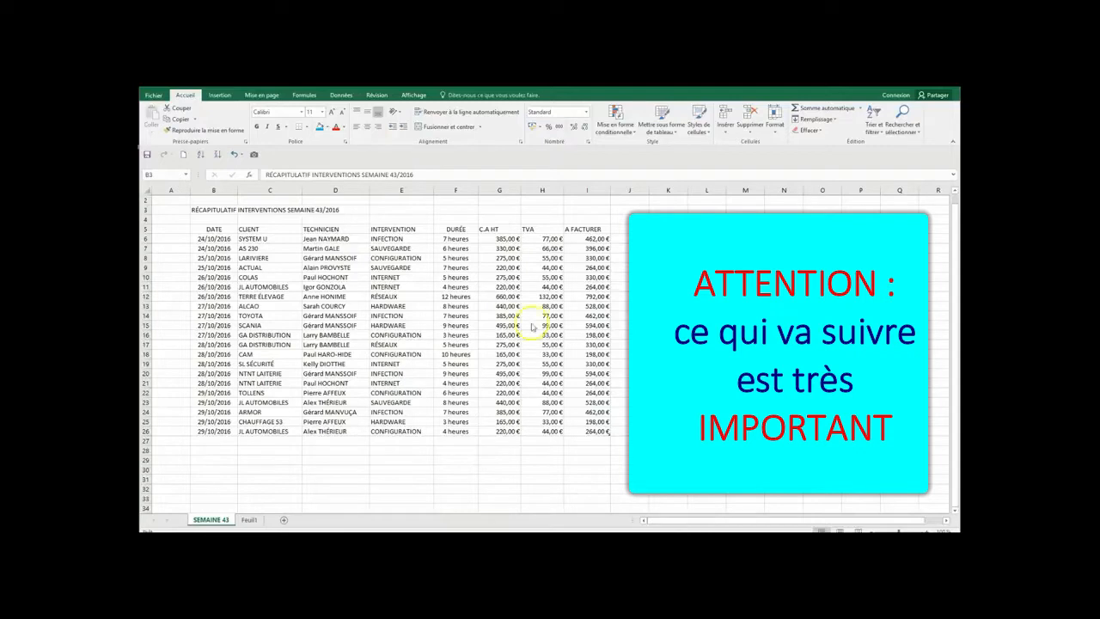
Step: Review the table-preparation rules on the Feuil1 sheet and return to the SEMAINE 43 sheet
click(254, 521)
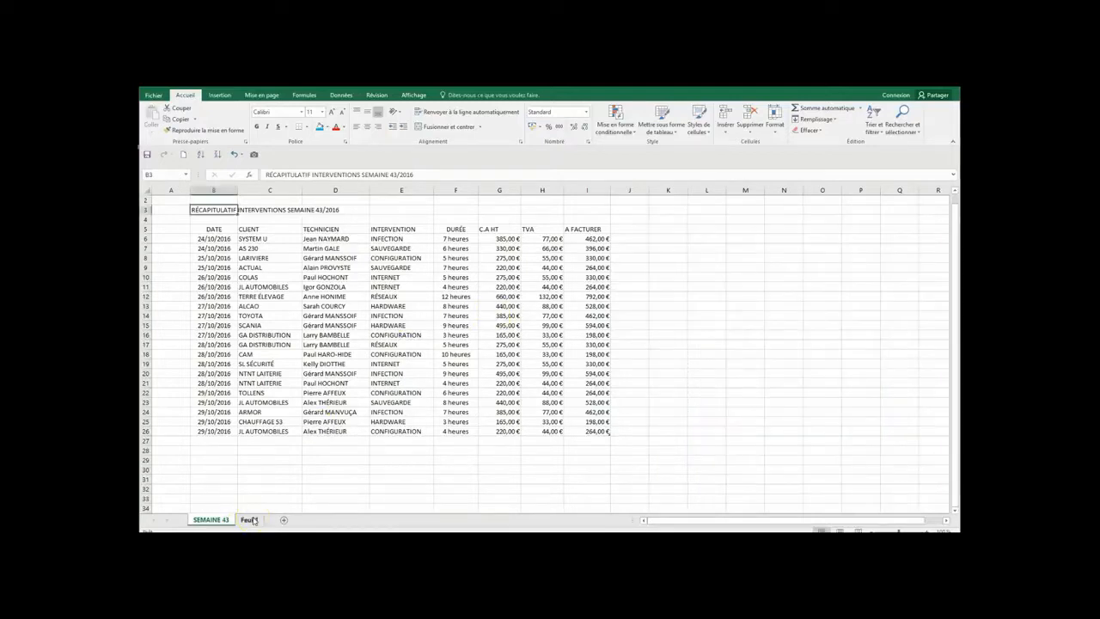
click(254, 520)
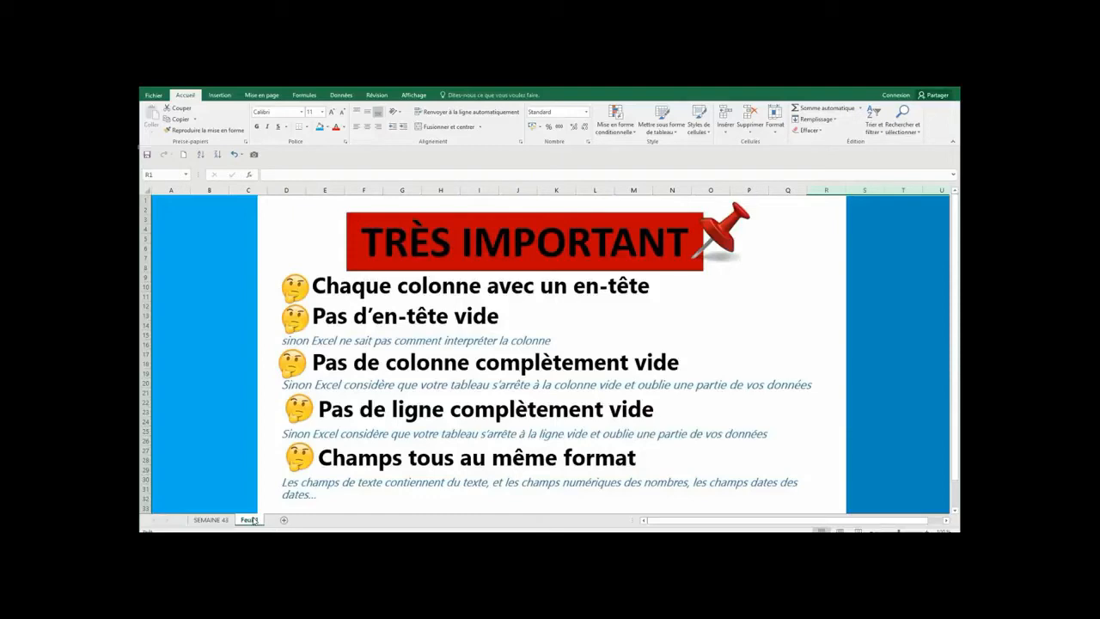
click(209, 520)
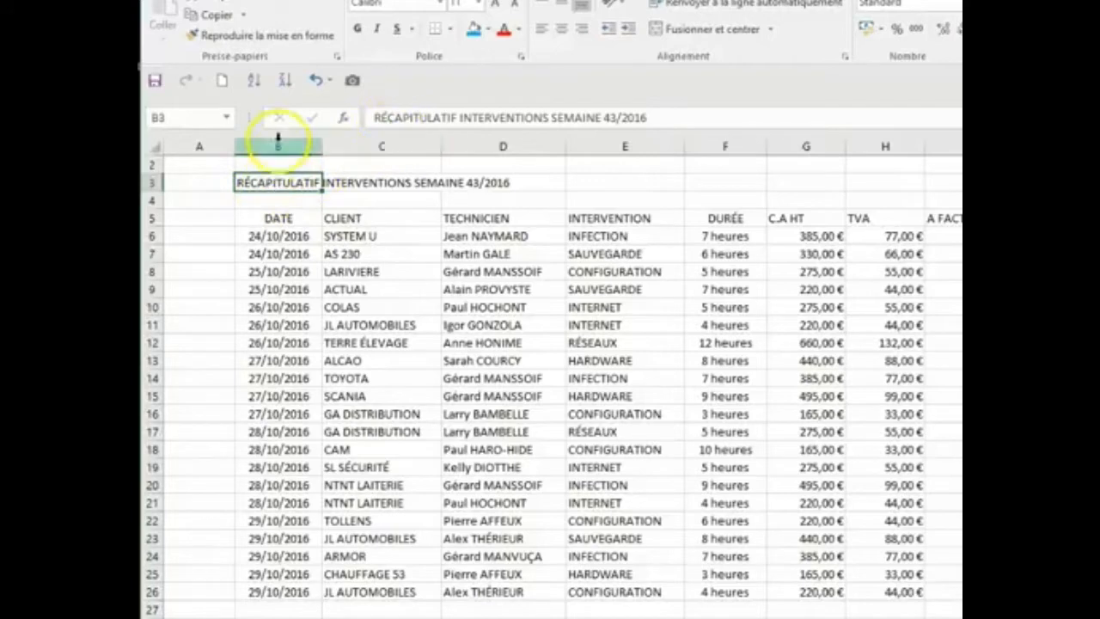
Step: Merge and centre the title RÉCAPITULATIF INTERVENTIONS SEMAINE 43/2016 across cells B3 to I3
click(349, 183)
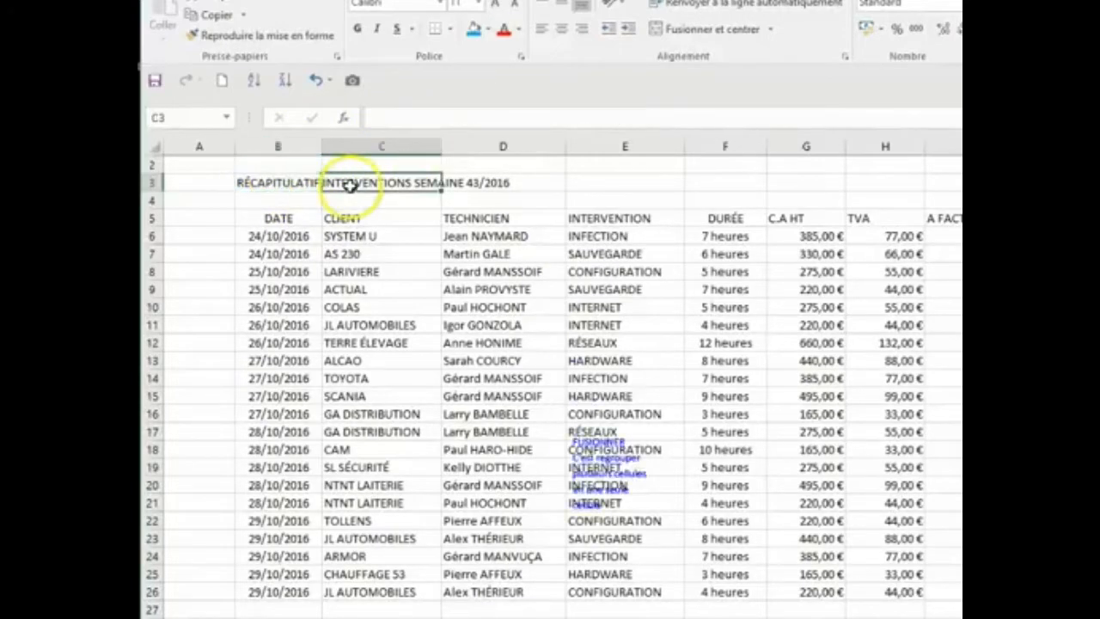
click(269, 181)
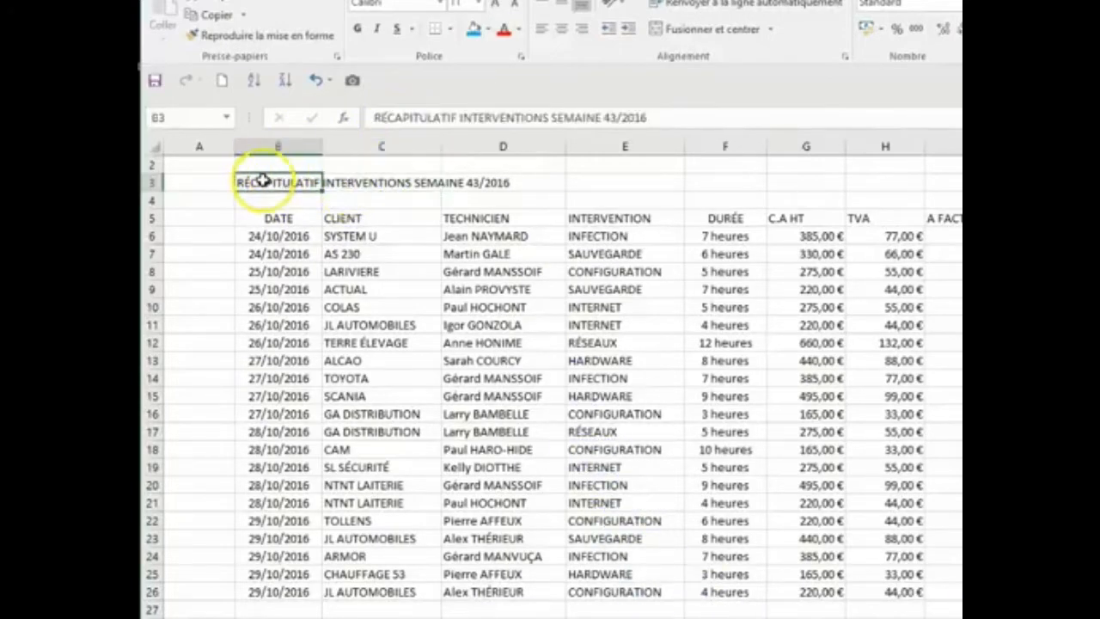
drag(278, 183, 956, 189)
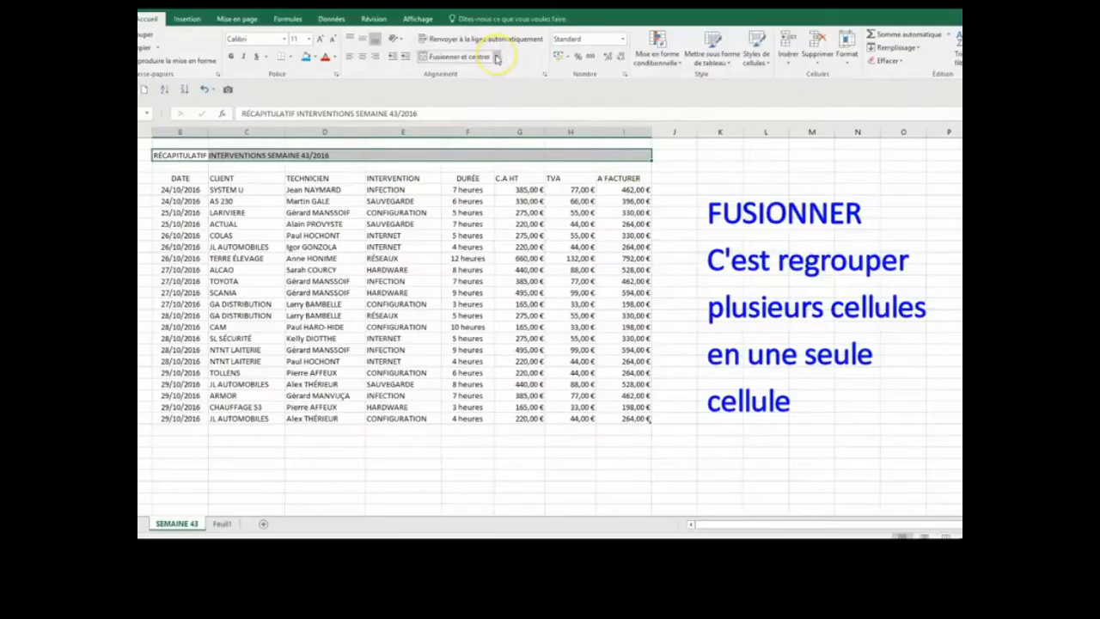
click(497, 58)
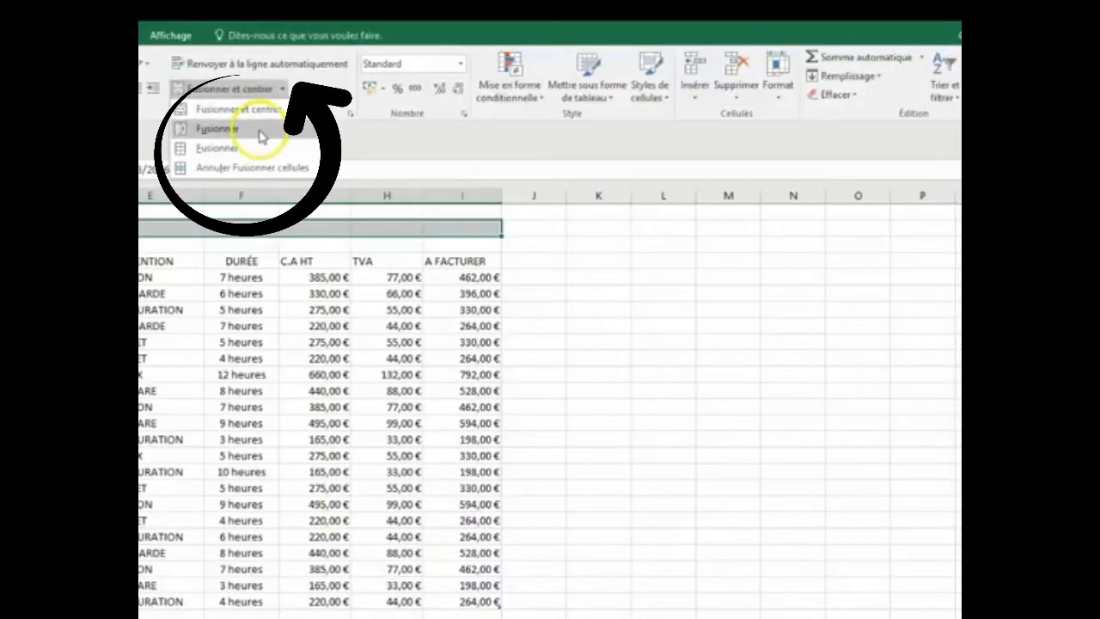
click(263, 117)
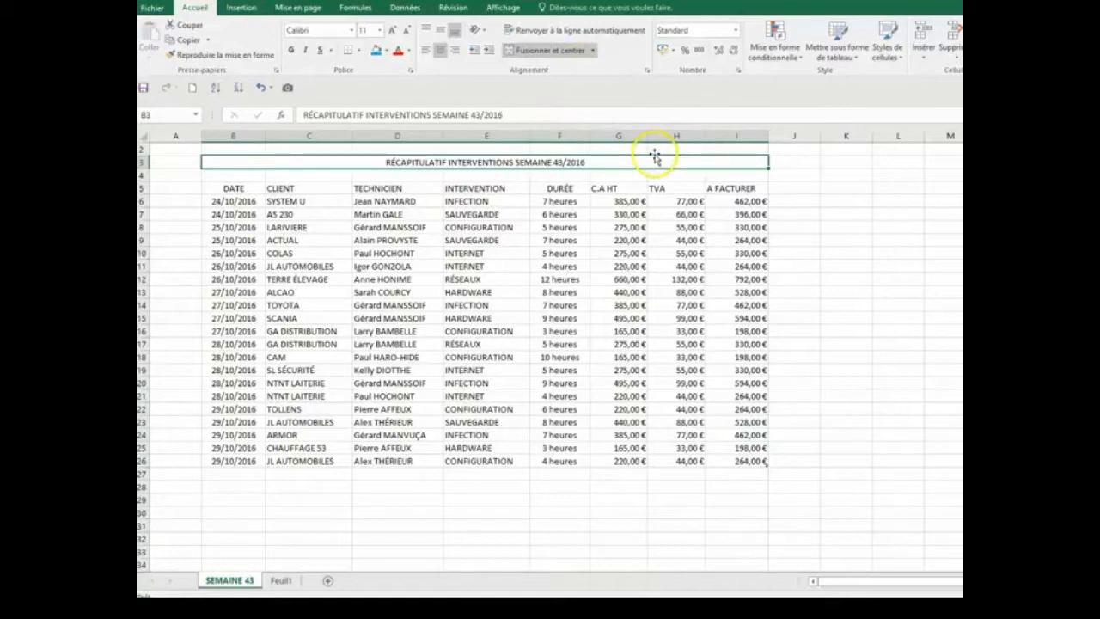
click(934, 264)
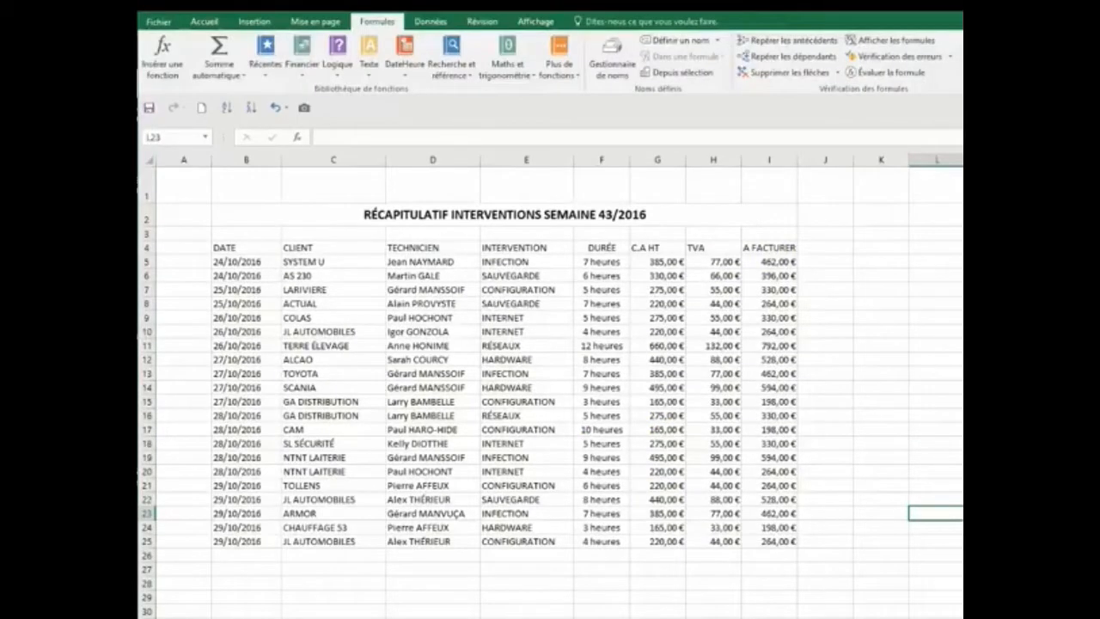
Step: Select the whole interventions table including its headers and define the name SEMAINE_43 for that range
click(203, 24)
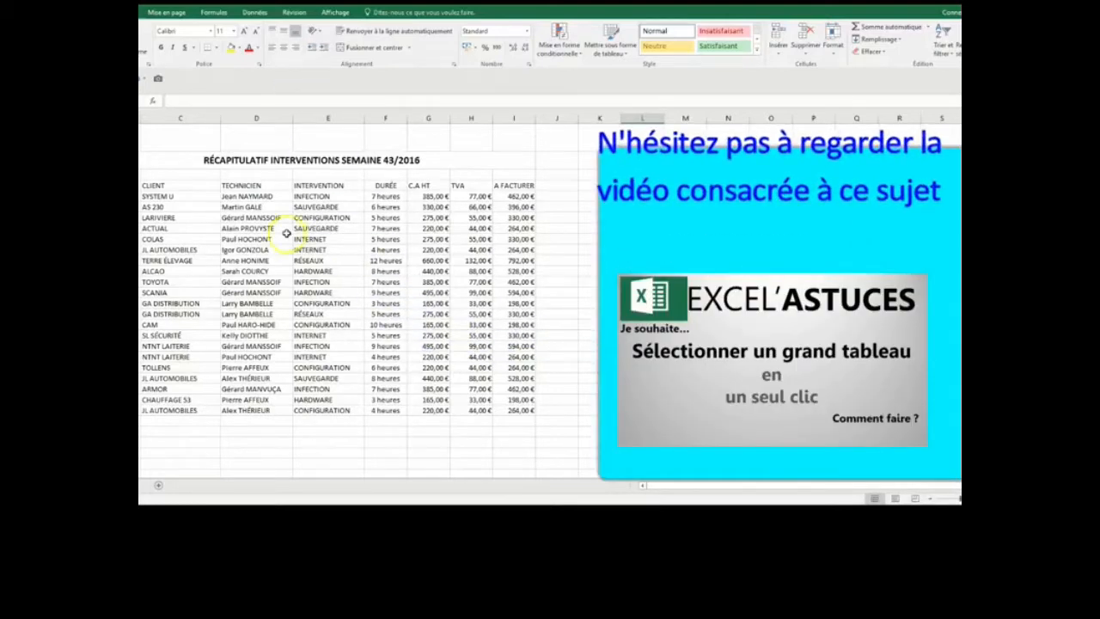
click(242, 250)
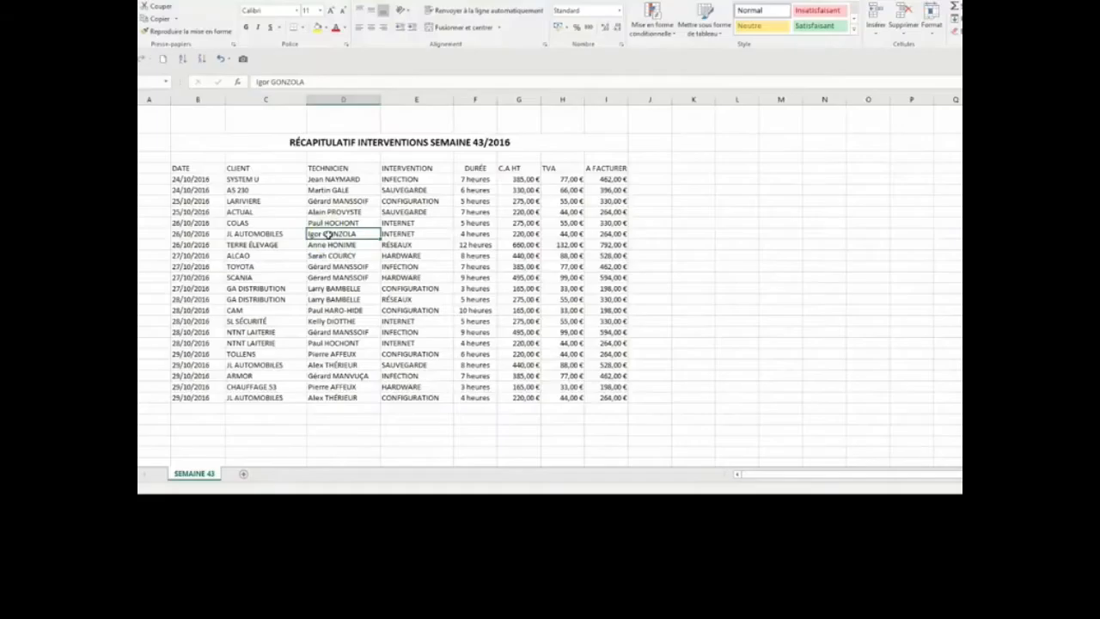
key(ctrl+asterisk)
key(ctrl+asterisk)
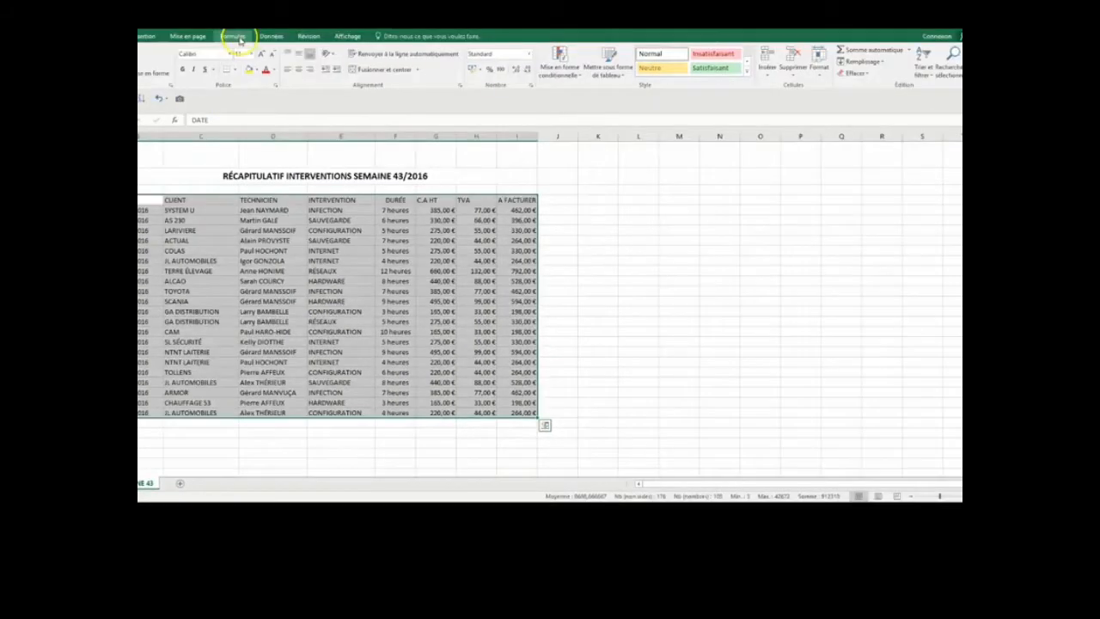
click(235, 36)
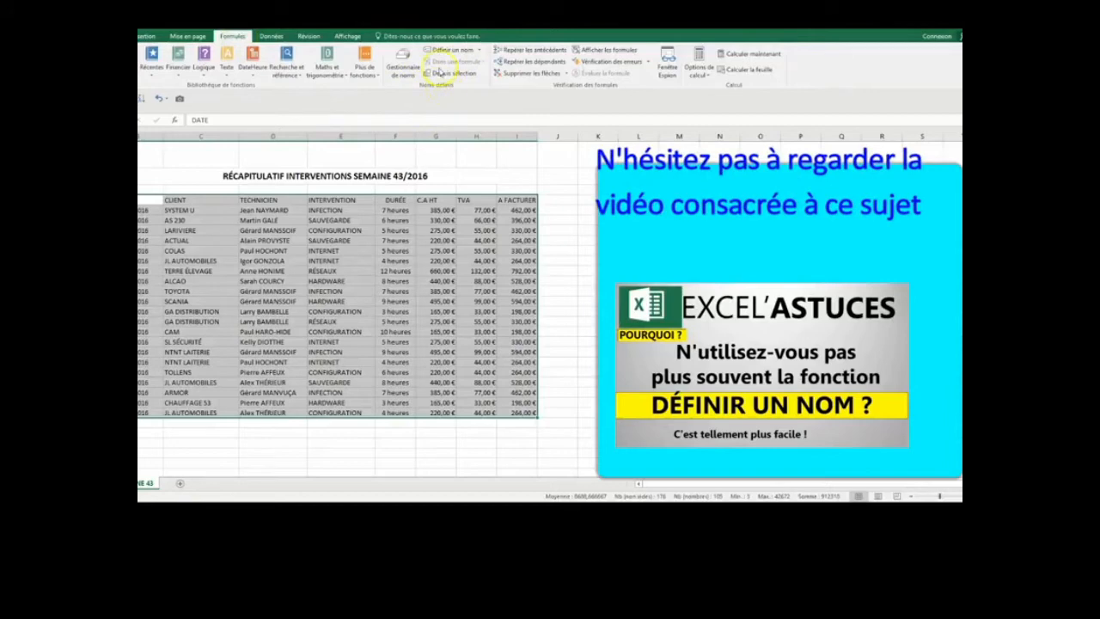
click(480, 51)
click(479, 63)
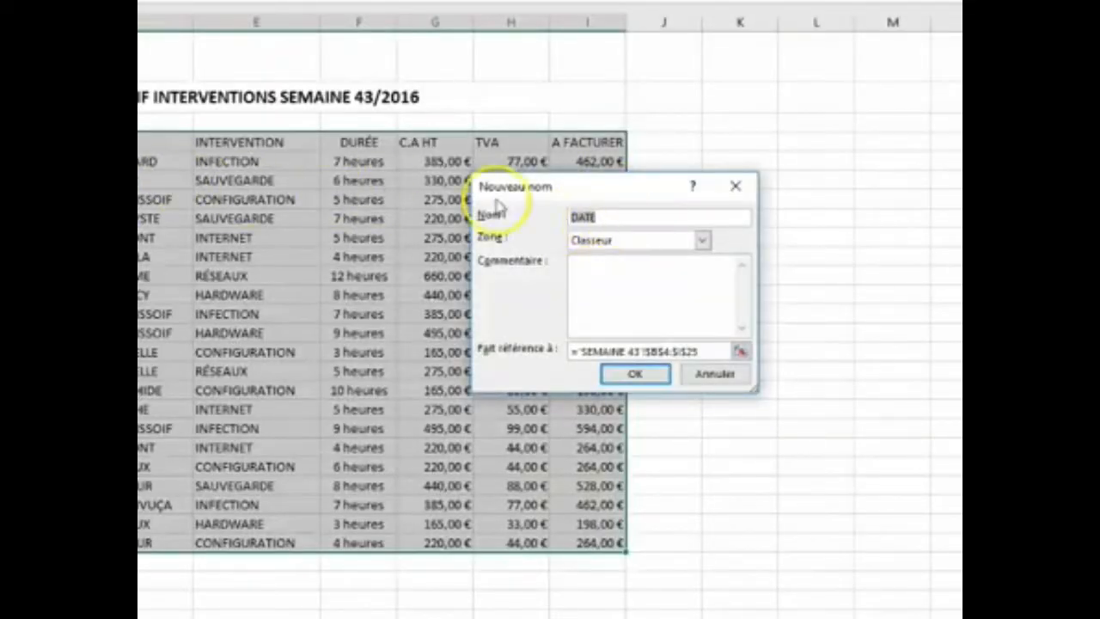
drag(603, 221, 551, 221)
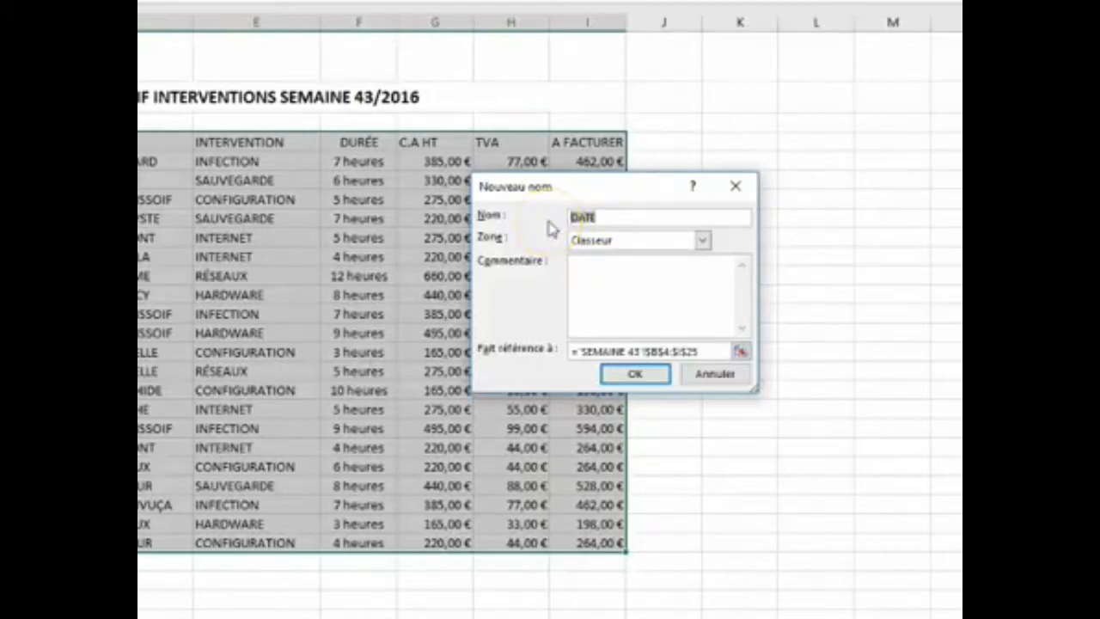
text(SEMAINE)
text(_43)
click(633, 375)
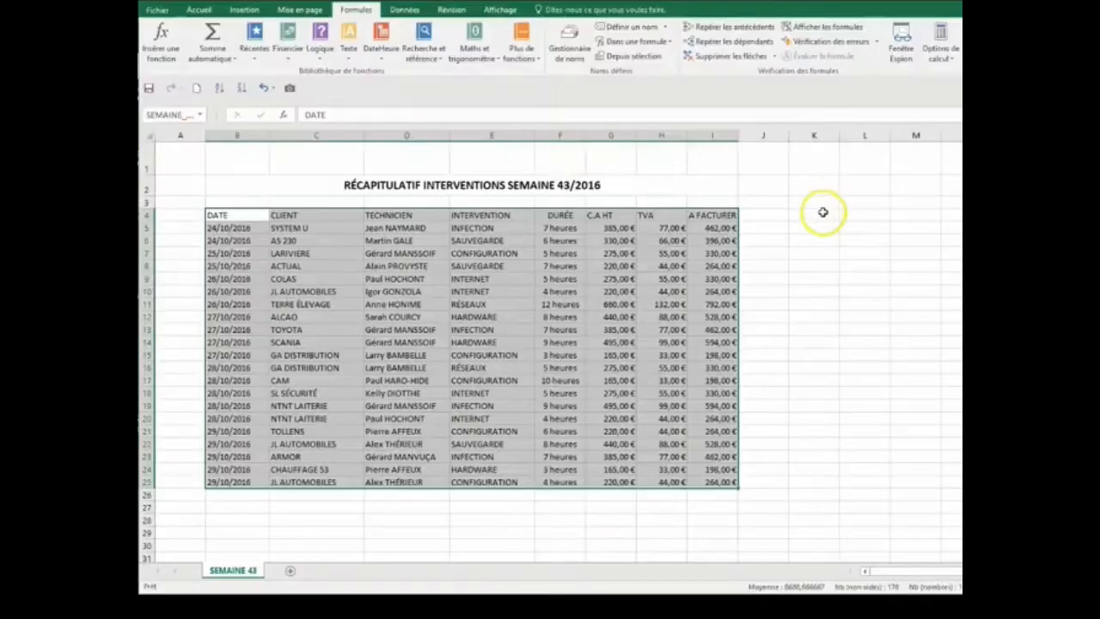
Step: Check the defined name SEMAINE_43 by reselecting the interventions table through it from an empty cell
click(818, 205)
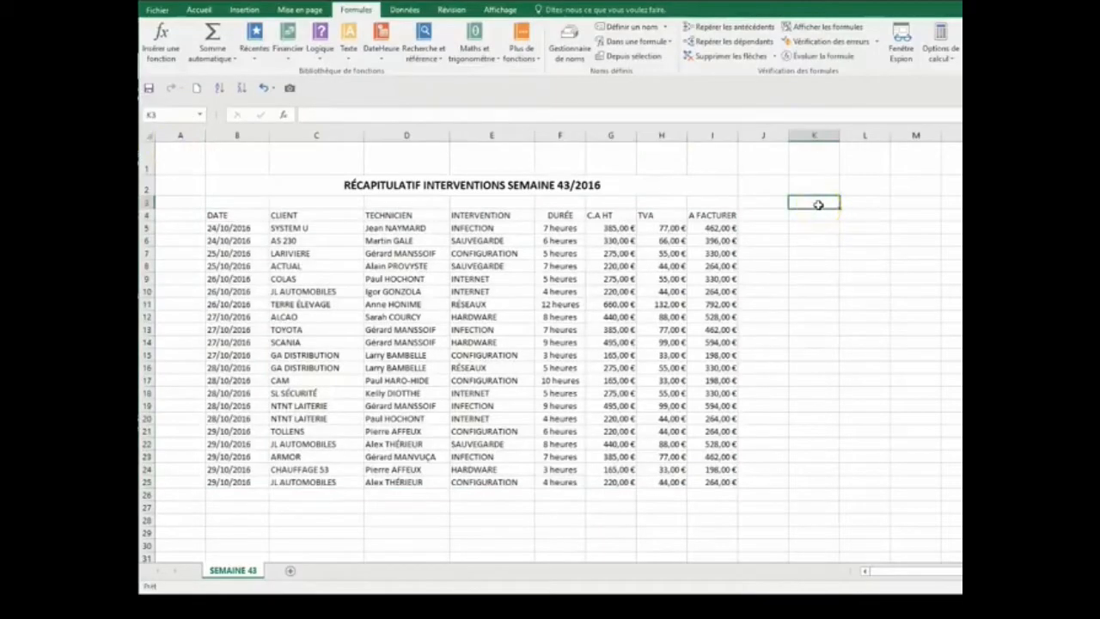
click(199, 115)
click(184, 127)
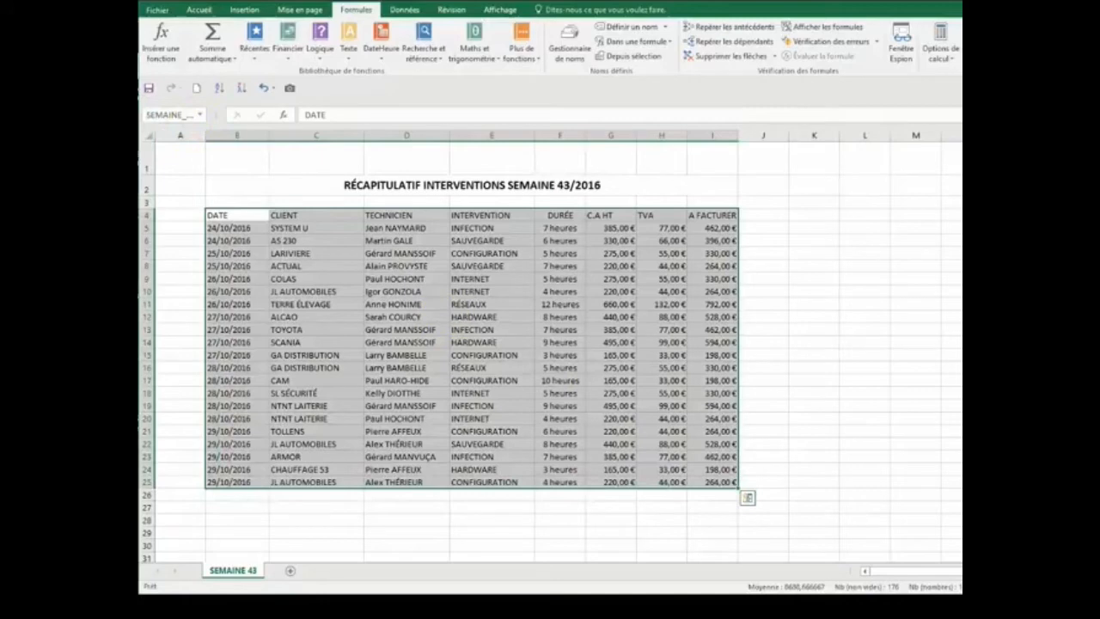
click(869, 393)
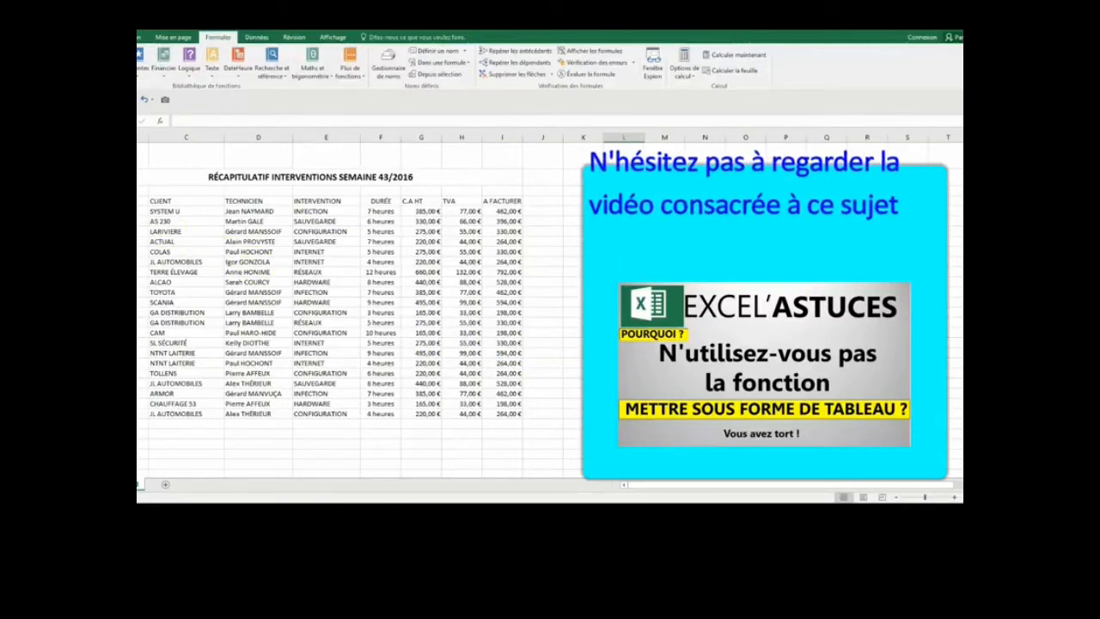
Step: Format the SEMAINE_43 range as a table with headers, using the blue style in the first row of the Medium group
click(73, 134)
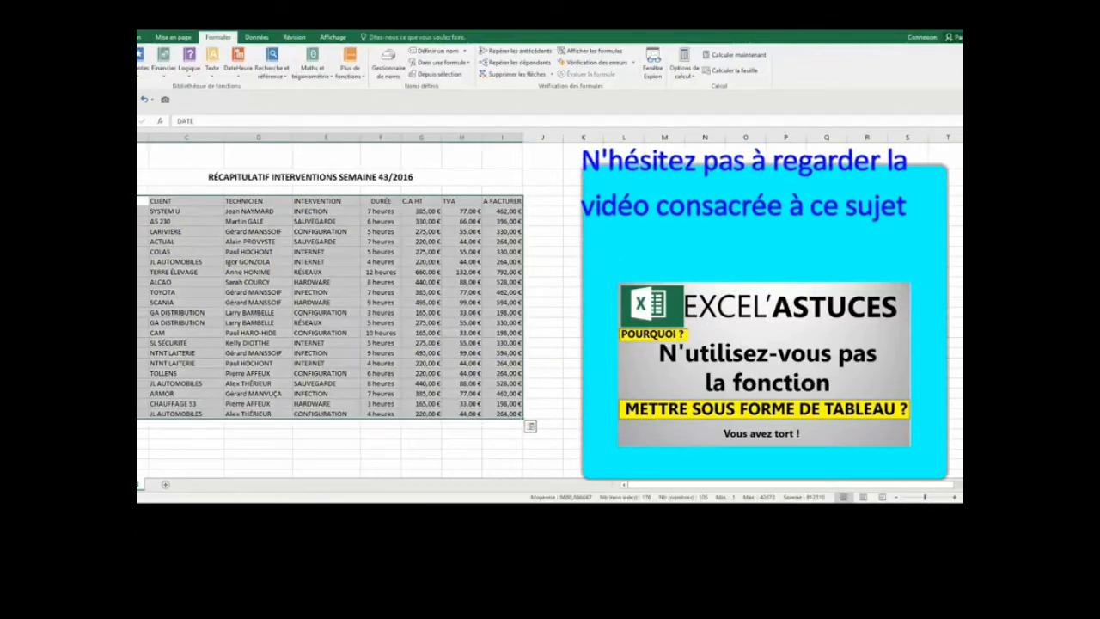
click(88, 37)
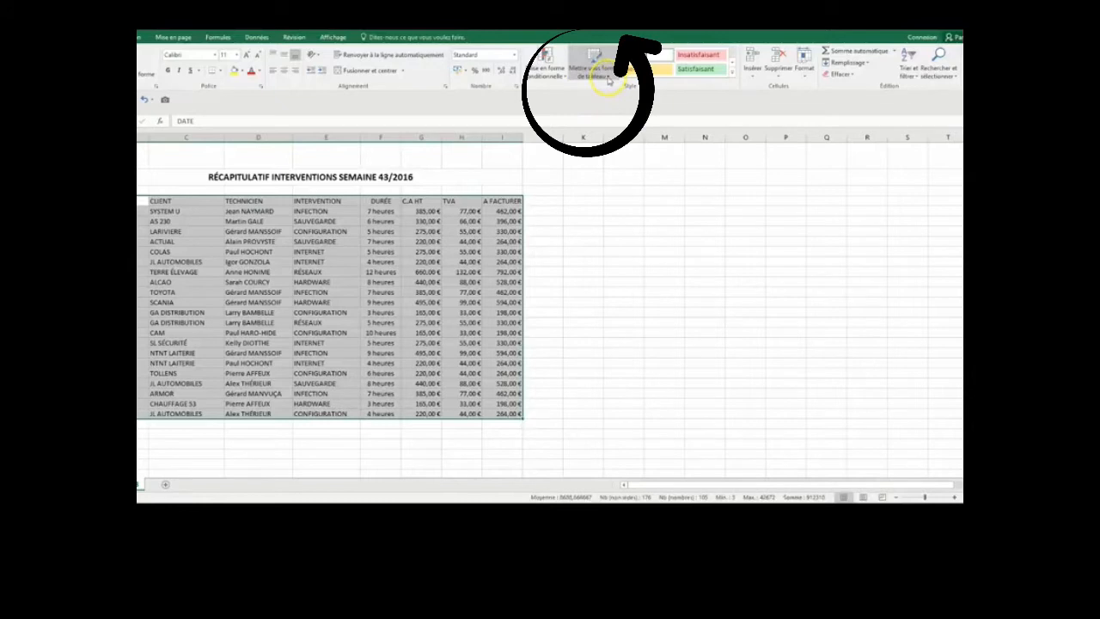
click(608, 78)
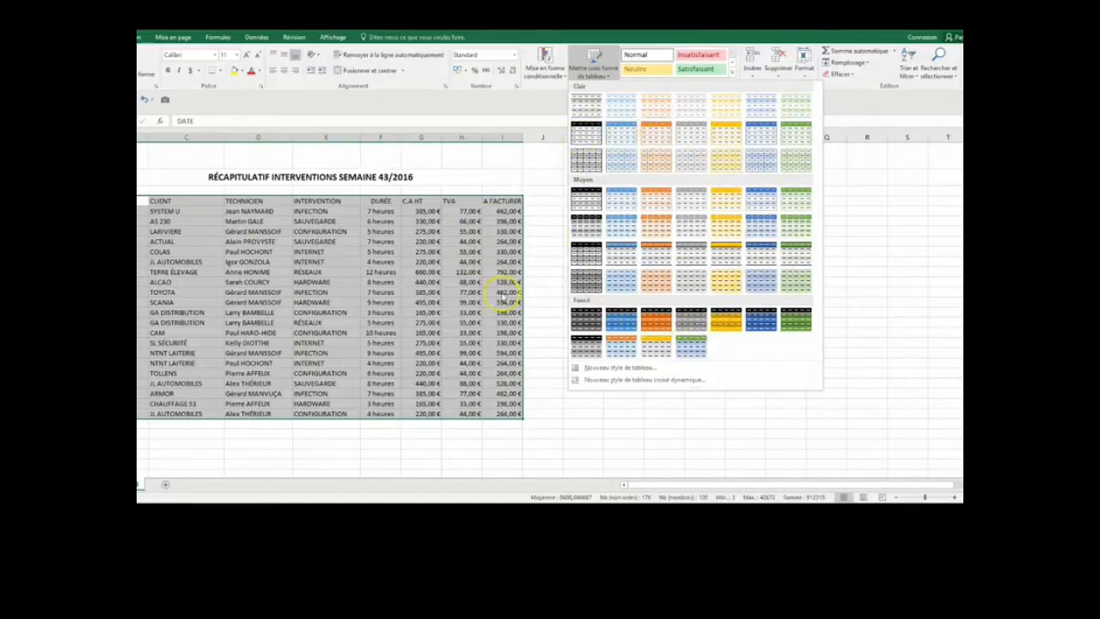
click(624, 205)
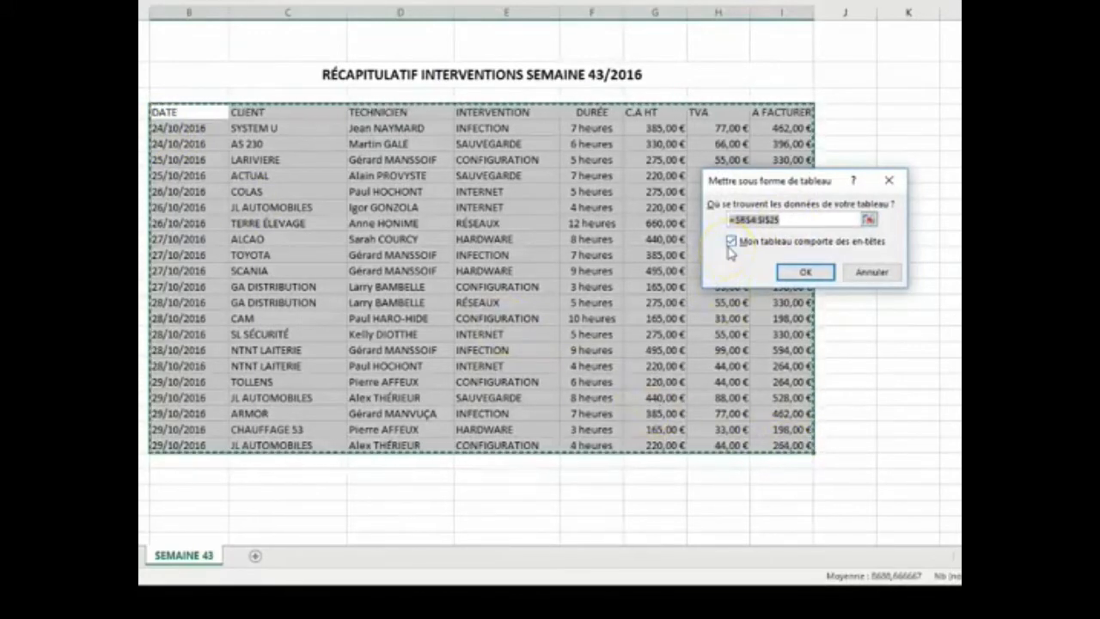
click(805, 274)
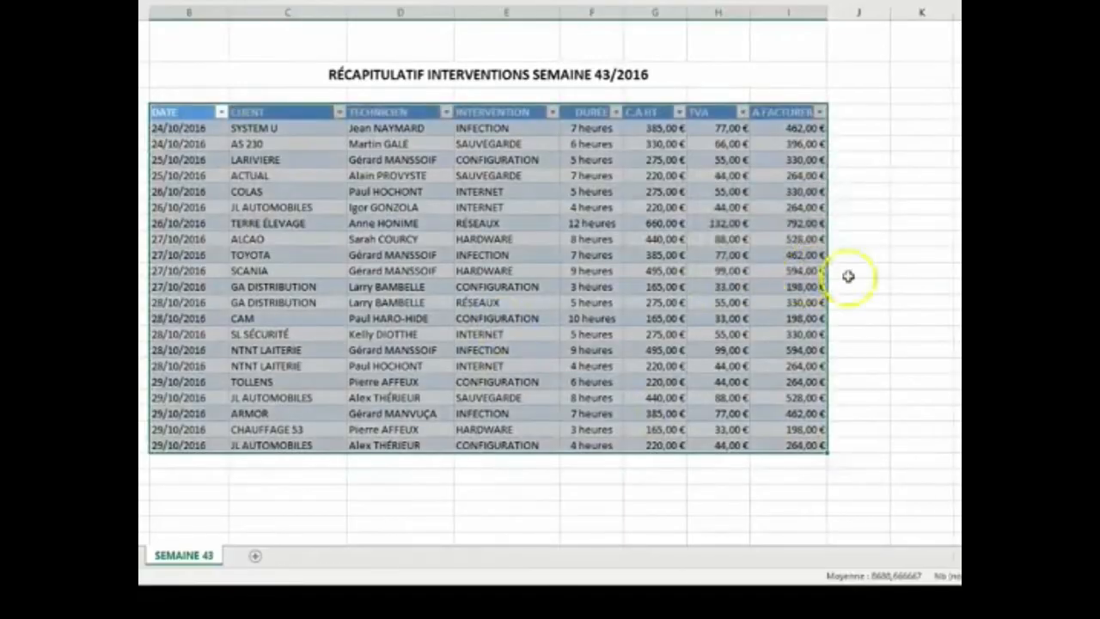
click(925, 290)
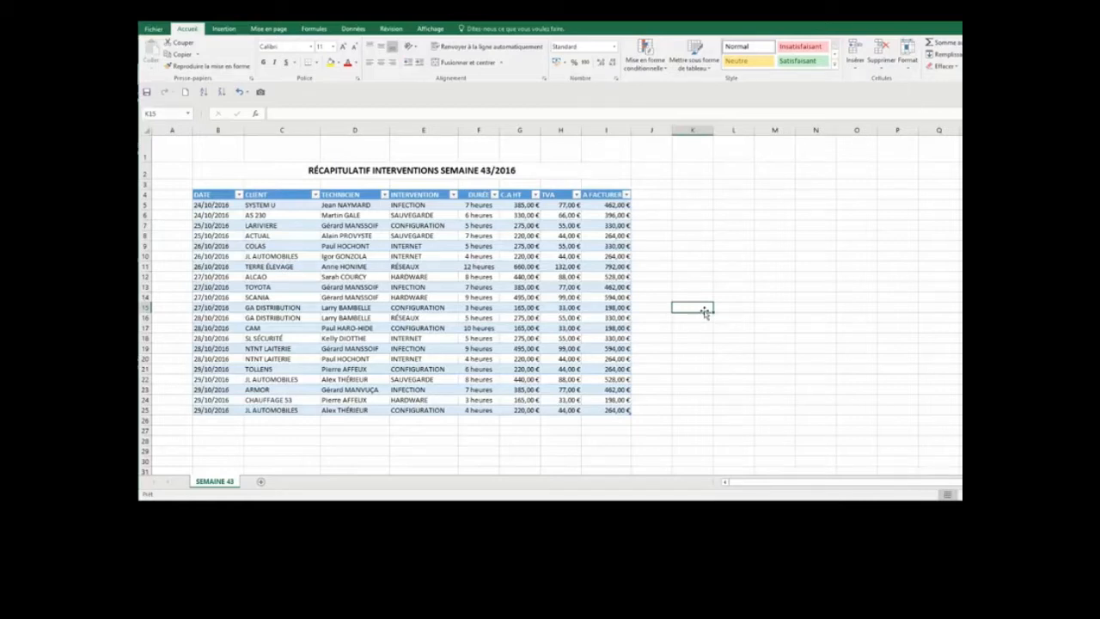
Step: Give the merged title cell above the table a standard blue fill and a white font colour
click(201, 172)
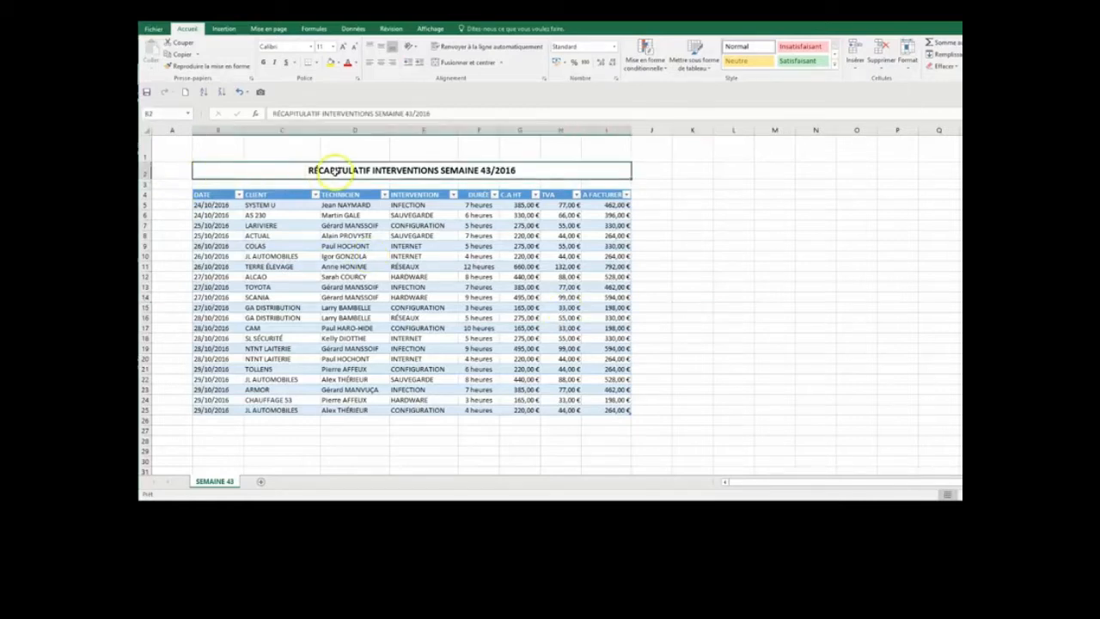
click(338, 63)
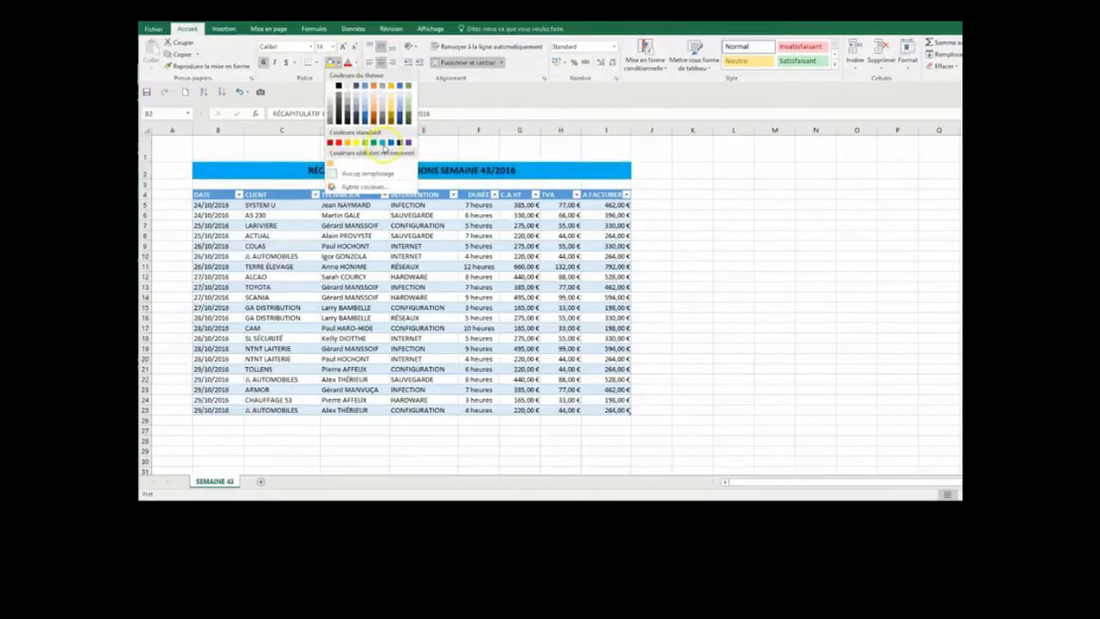
click(390, 143)
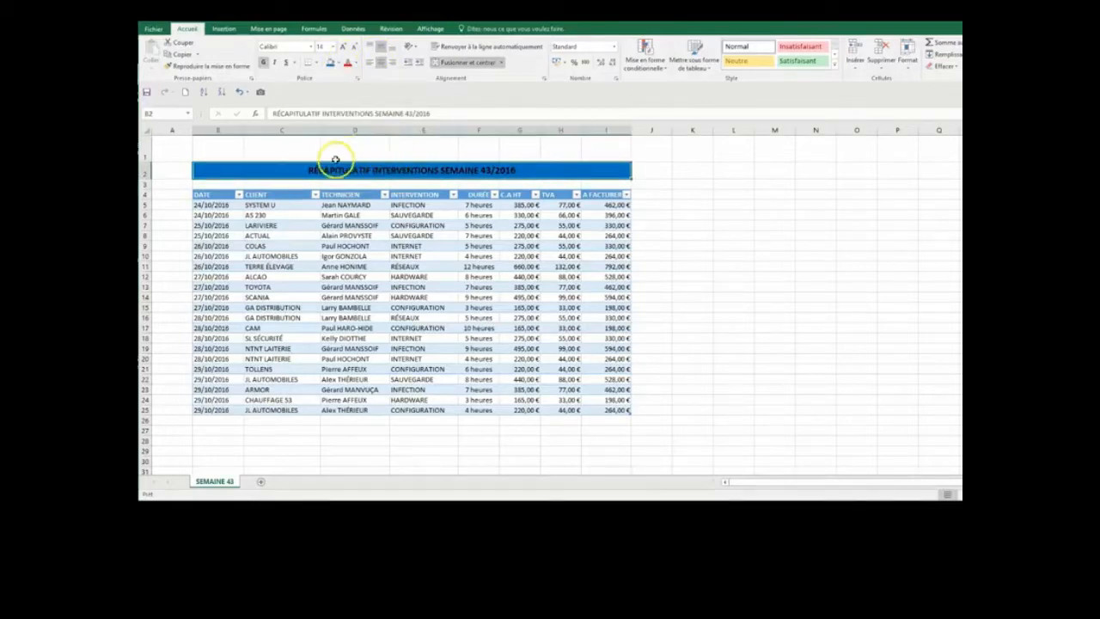
click(355, 64)
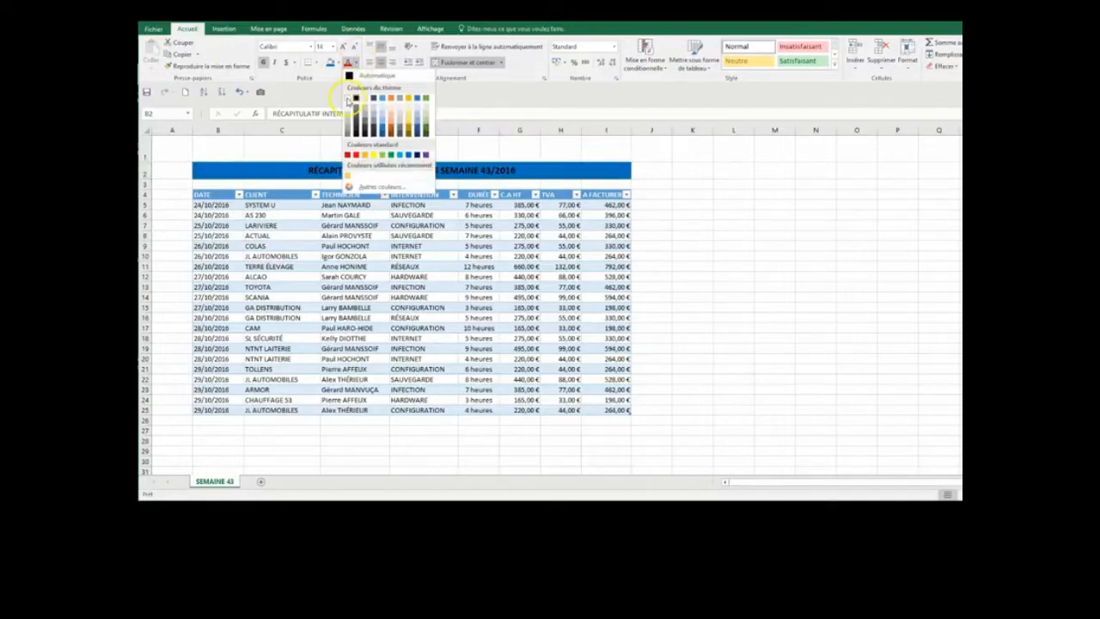
click(348, 97)
click(834, 266)
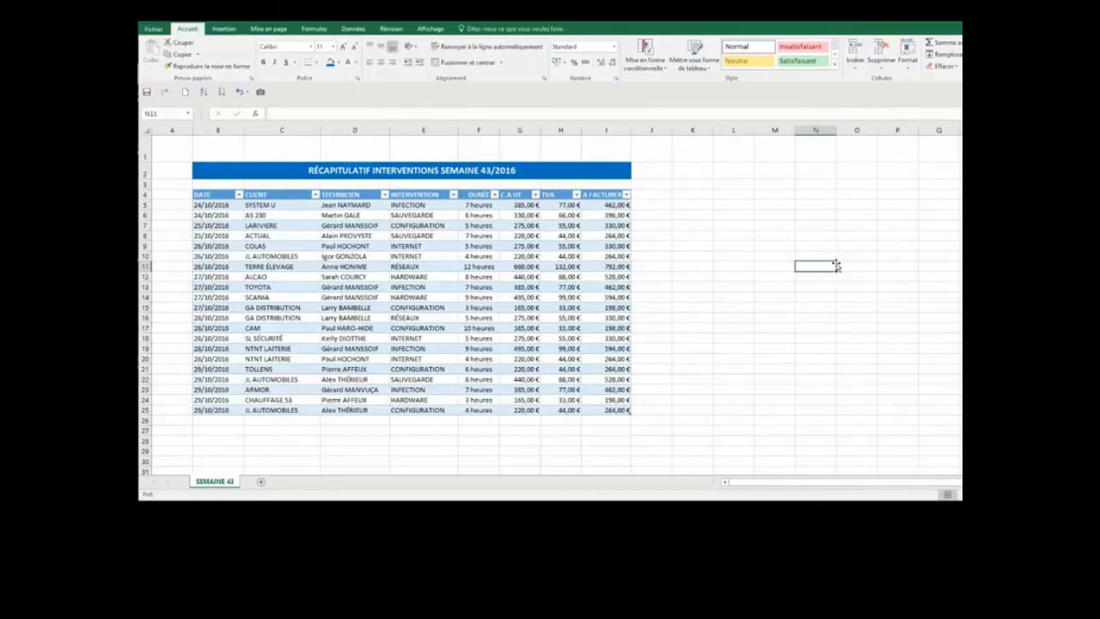
Step: Select the interventions table by its name and create a pivot table from Tableau1 on a new worksheet
click(187, 114)
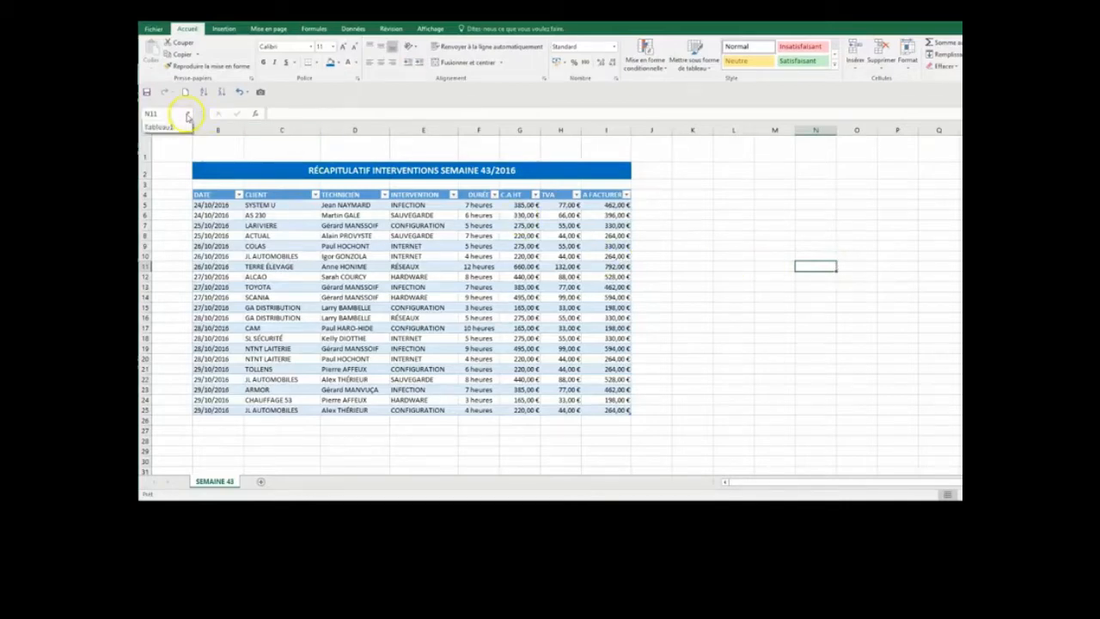
click(183, 125)
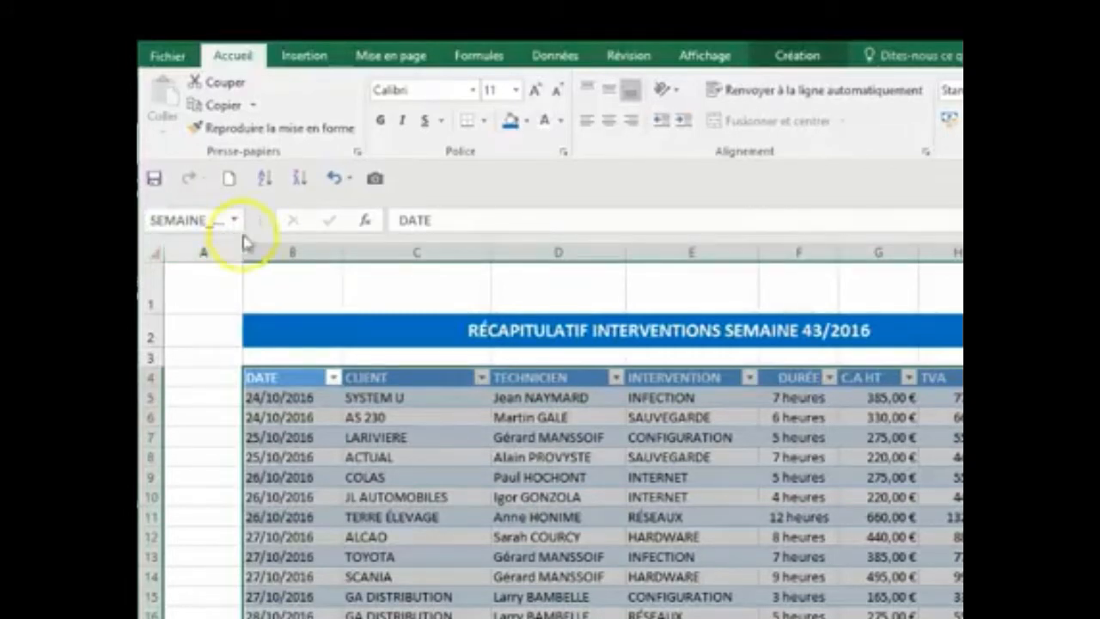
click(311, 57)
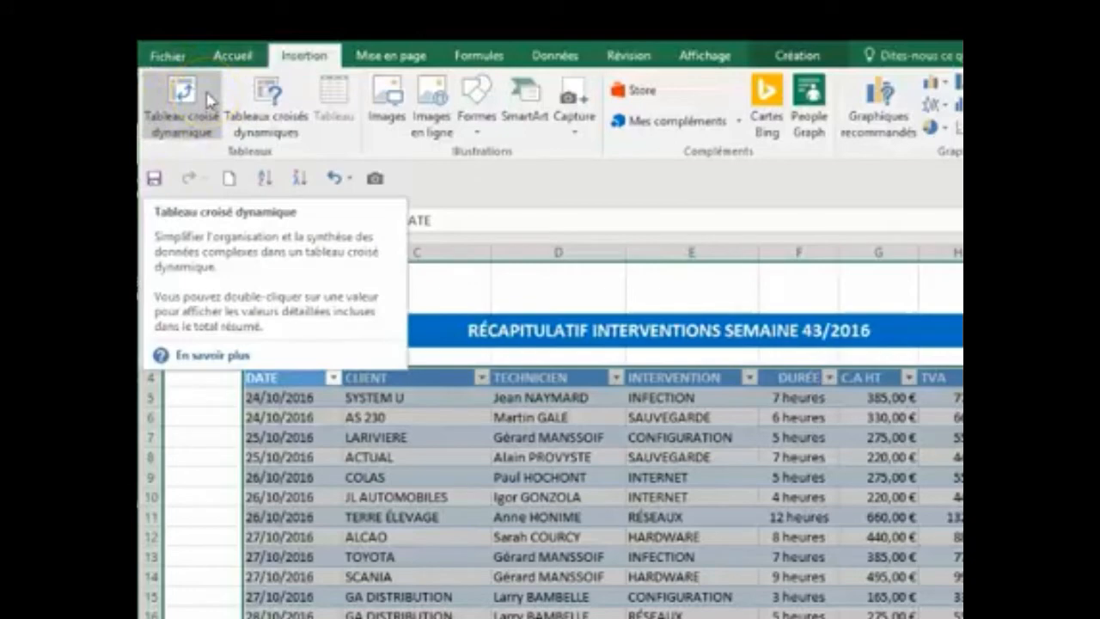
click(182, 100)
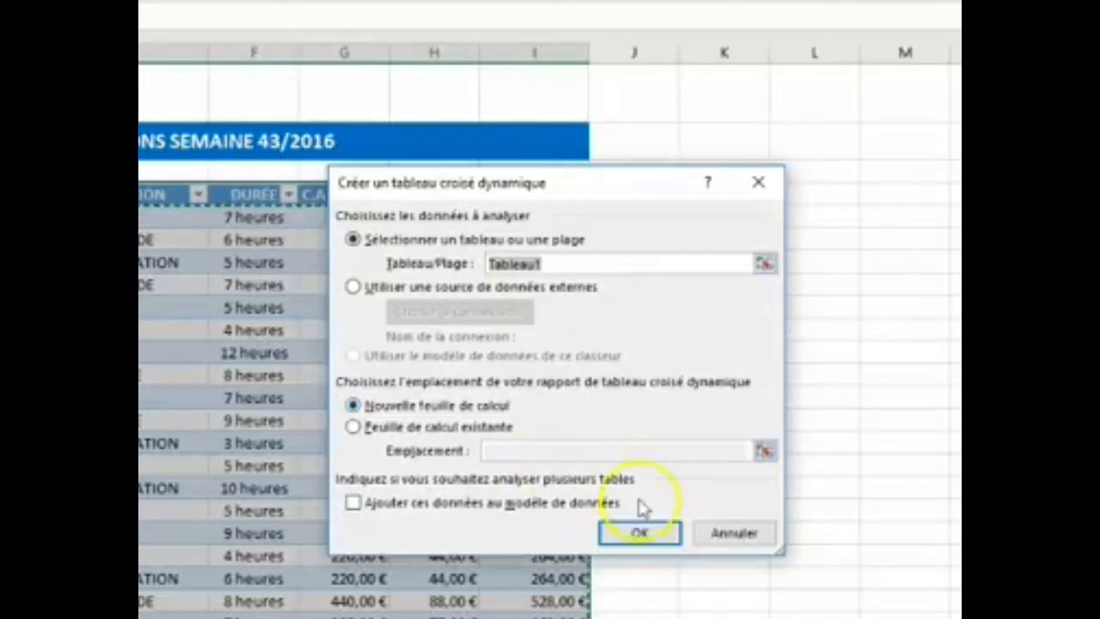
click(641, 533)
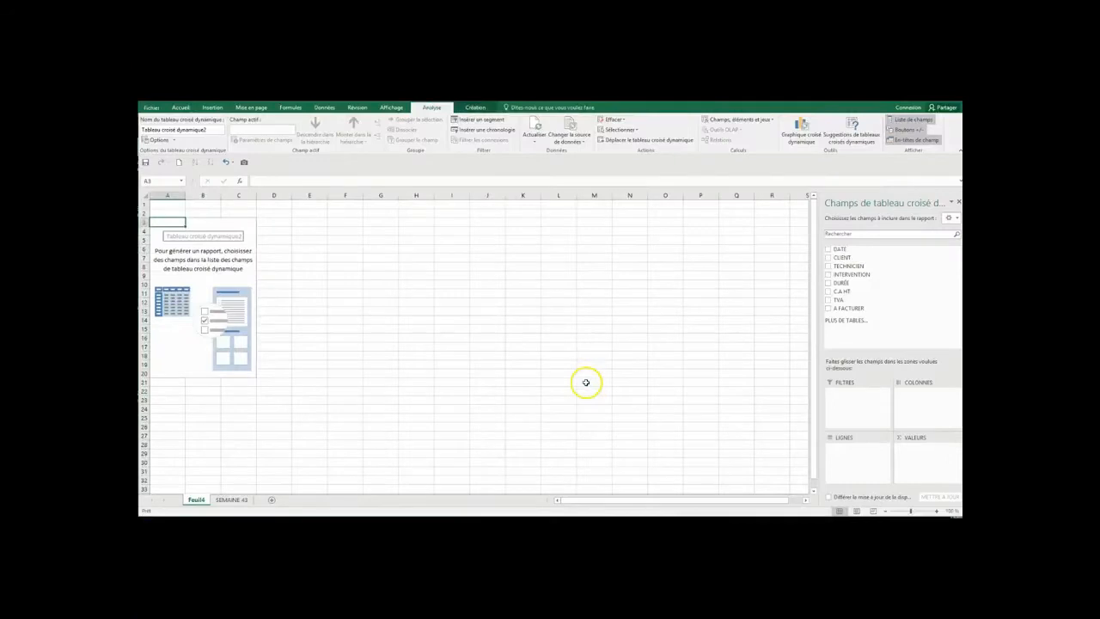
Step: Rename the new pivot table worksheet as TCD 43 and reselect the empty pivot table
right_click(197, 499)
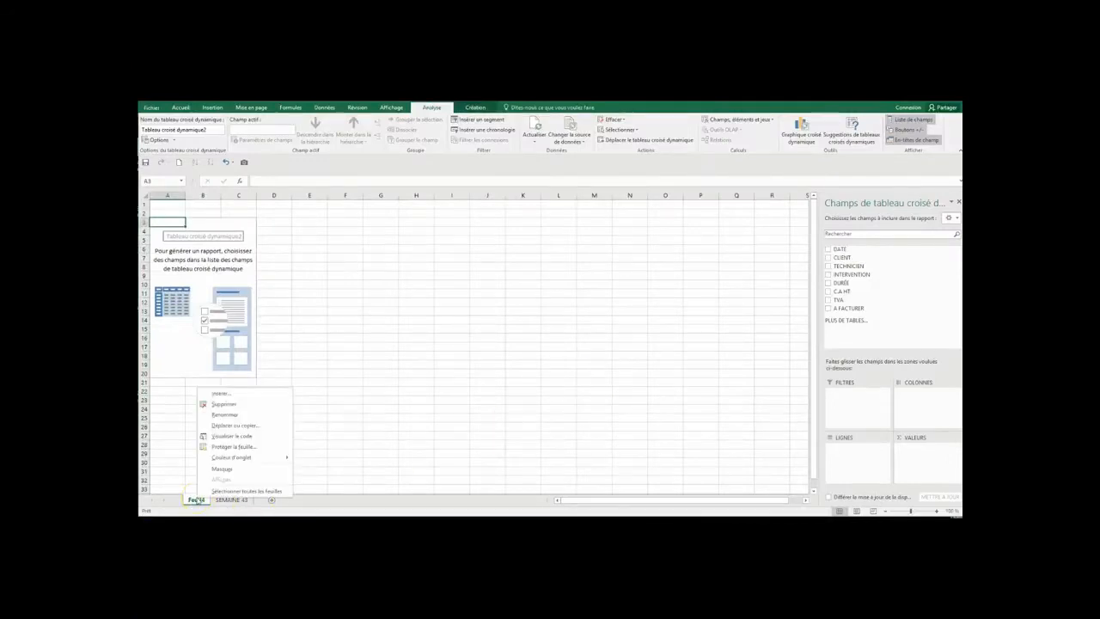
click(223, 415)
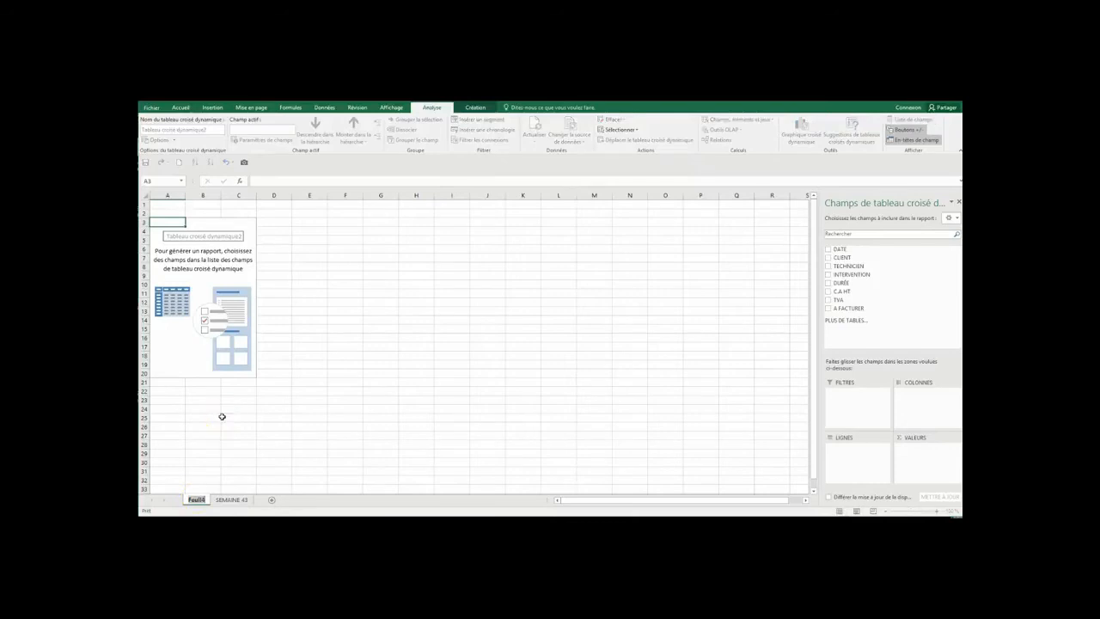
text(TCD)
key(Return)
text(43)
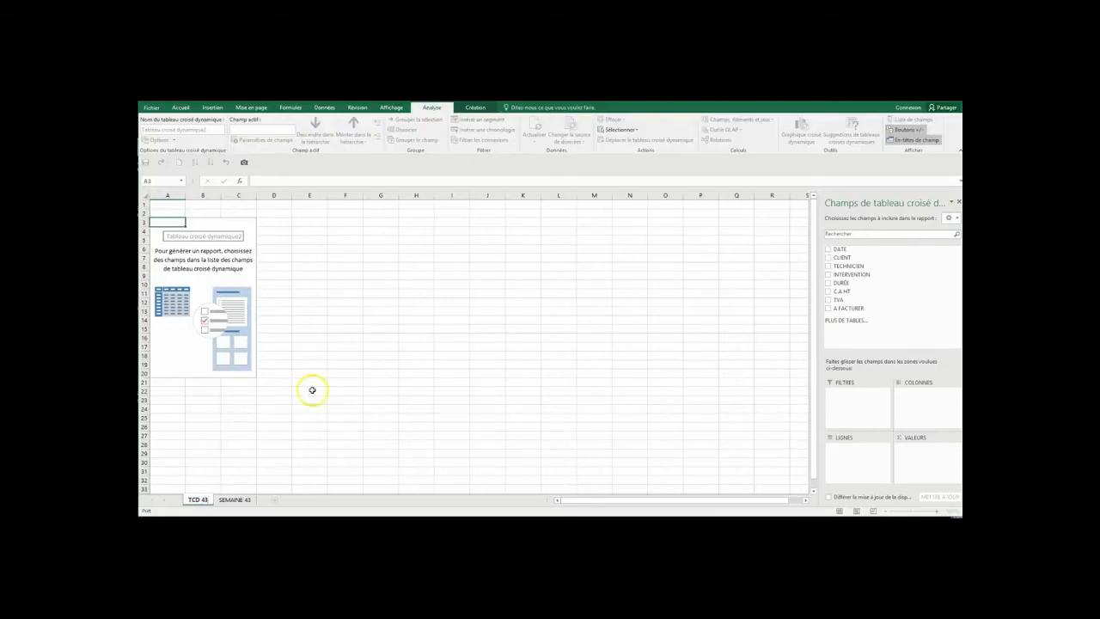
click(451, 372)
click(165, 311)
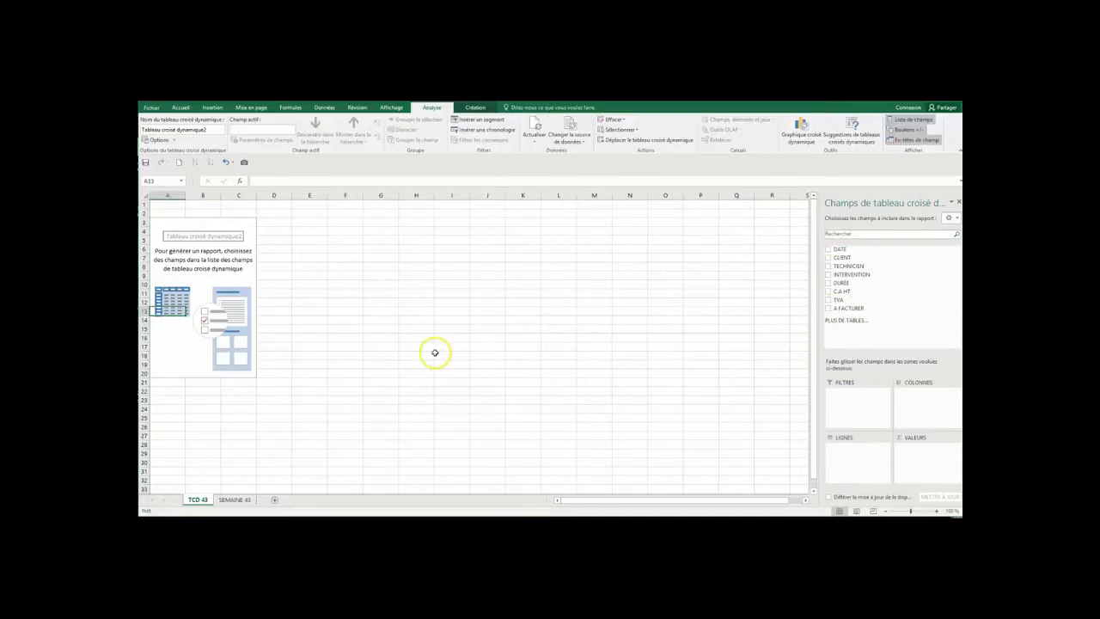
Step: Look over the source interventions table on the SEMAINE 43 sheet and return to the TCD 43 sheet
click(234, 499)
click(638, 368)
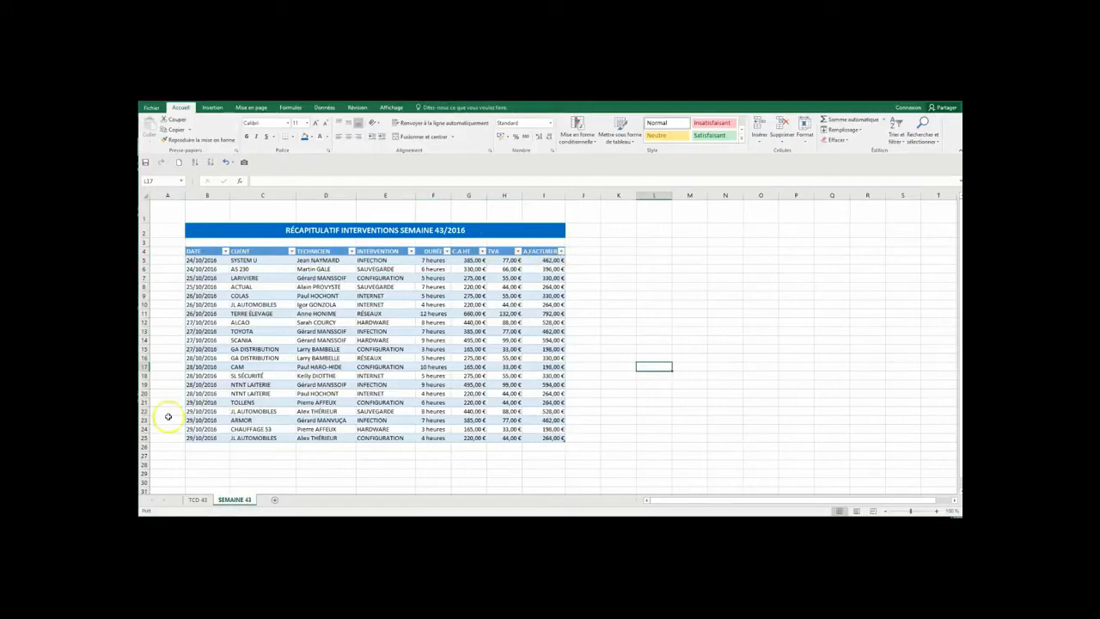
click(196, 499)
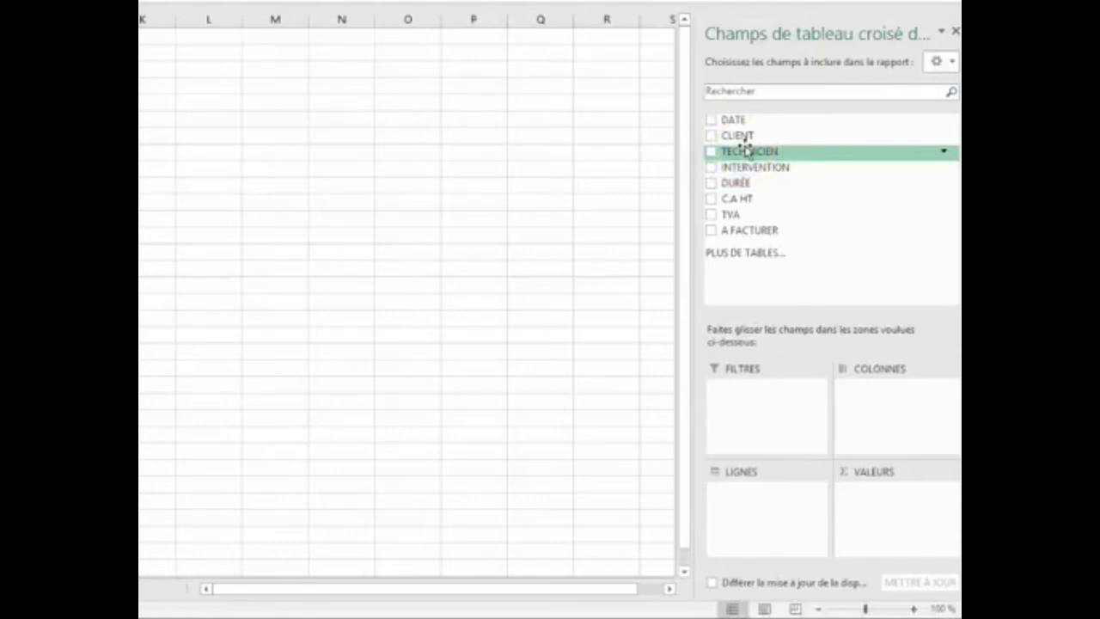
Step: Place the TECHNICIEN field in the pivot table's rows and the C.A HT field in its values
drag(748, 150, 735, 498)
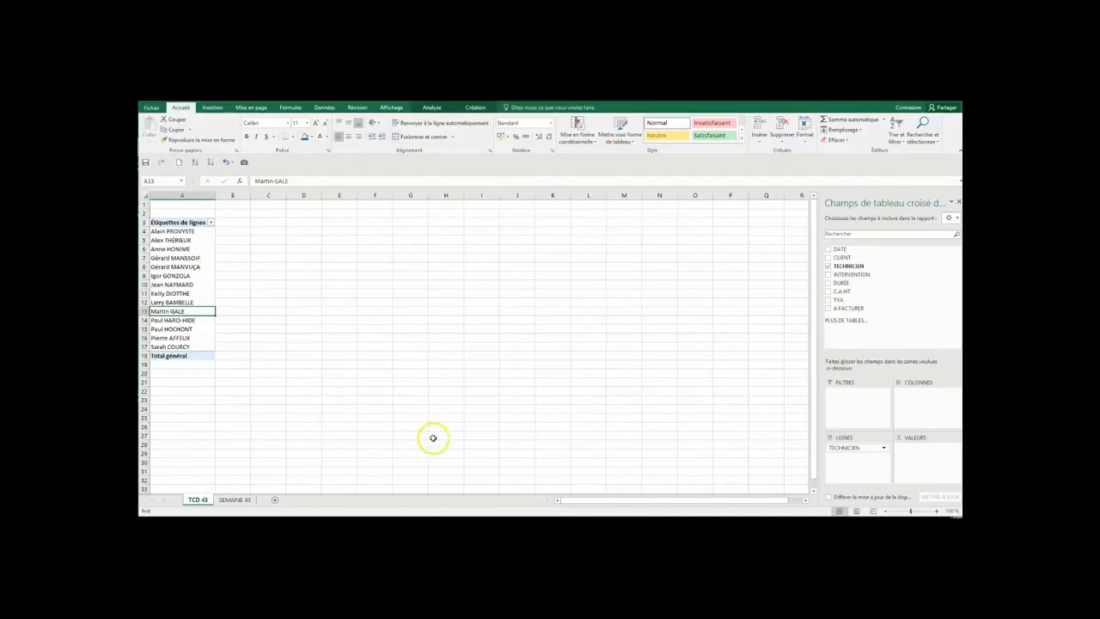
click(432, 438)
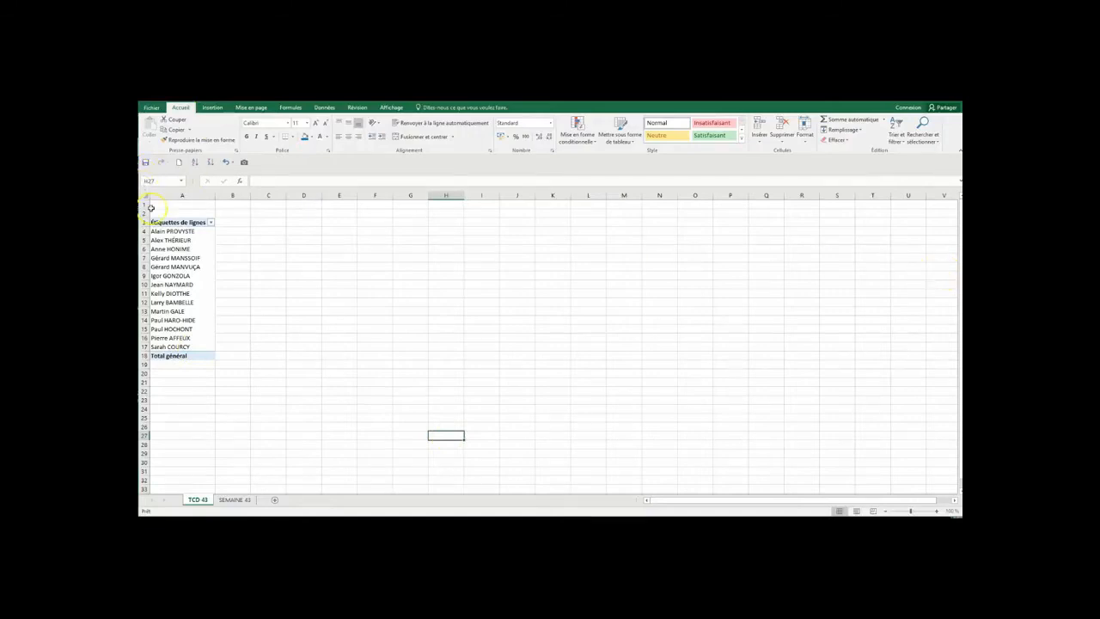
click(156, 241)
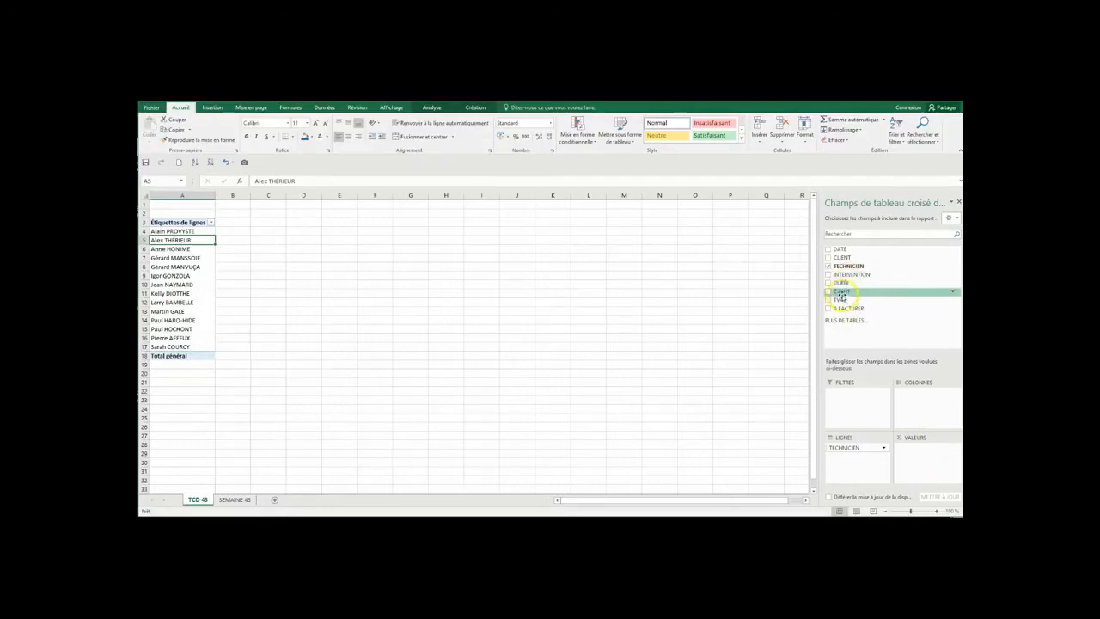
drag(842, 292, 904, 446)
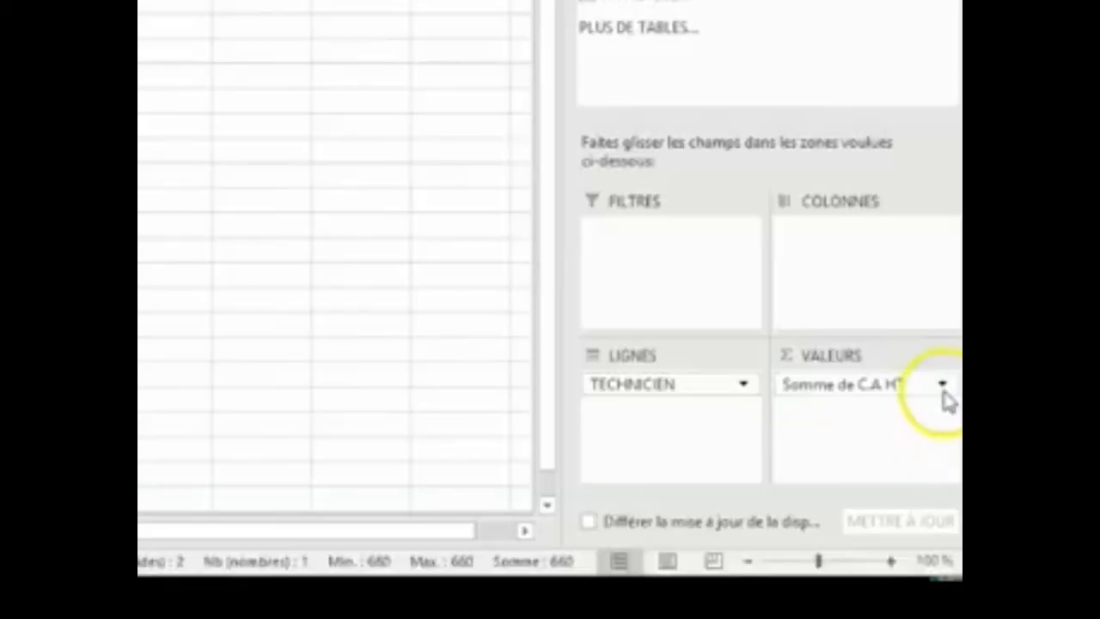
Step: Give the summed C.A HT value field the Monétaire number format with two decimals and the € symbol
click(943, 386)
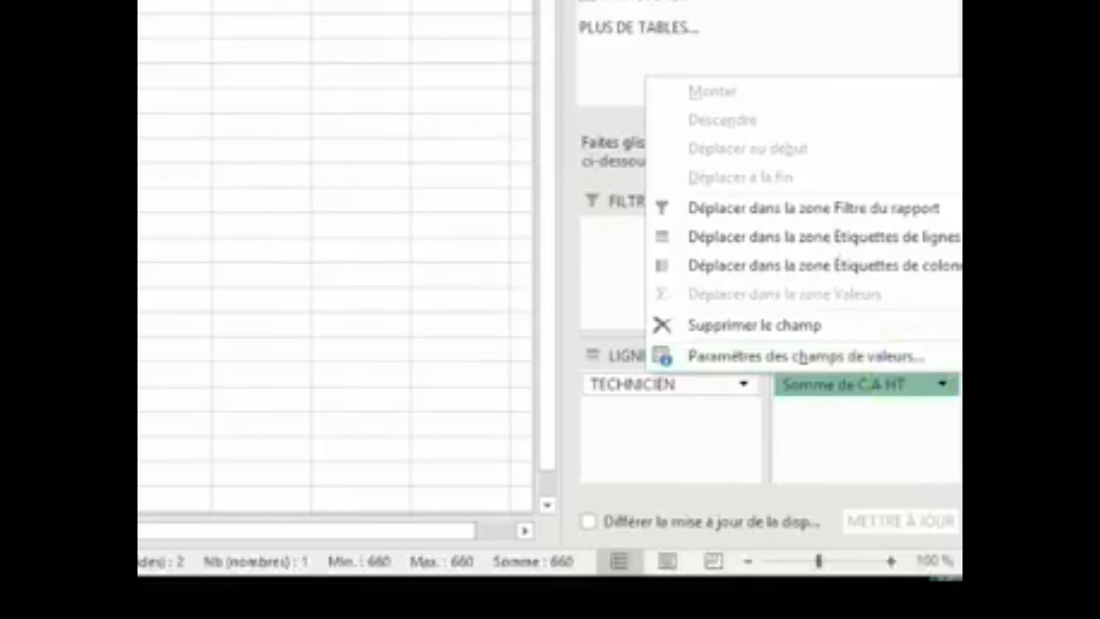
click(683, 357)
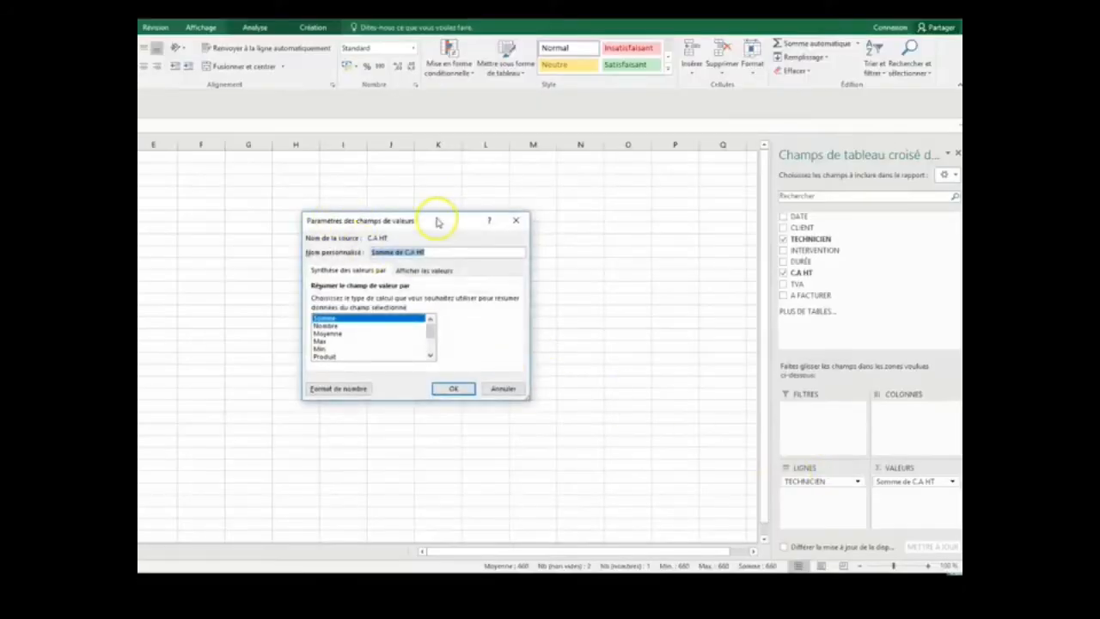
drag(437, 221, 290, 204)
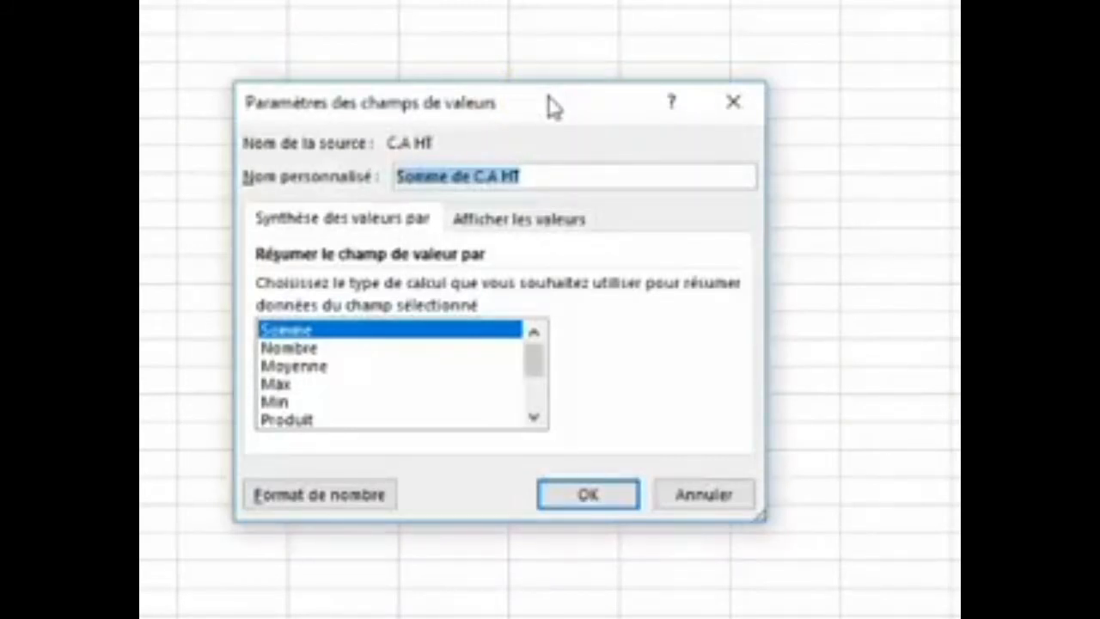
click(329, 506)
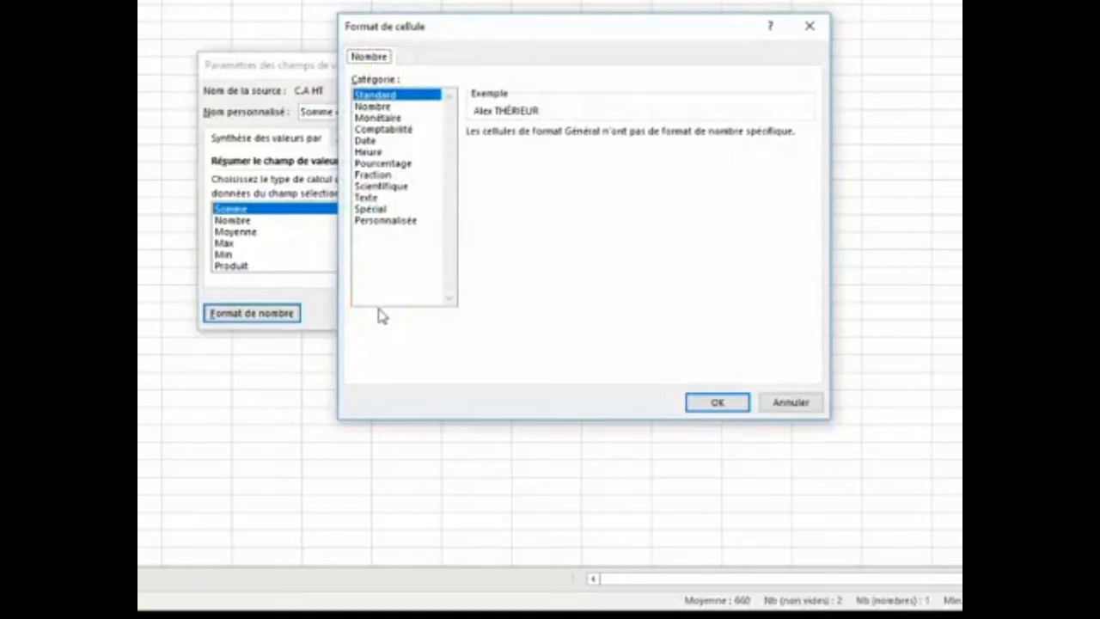
click(375, 118)
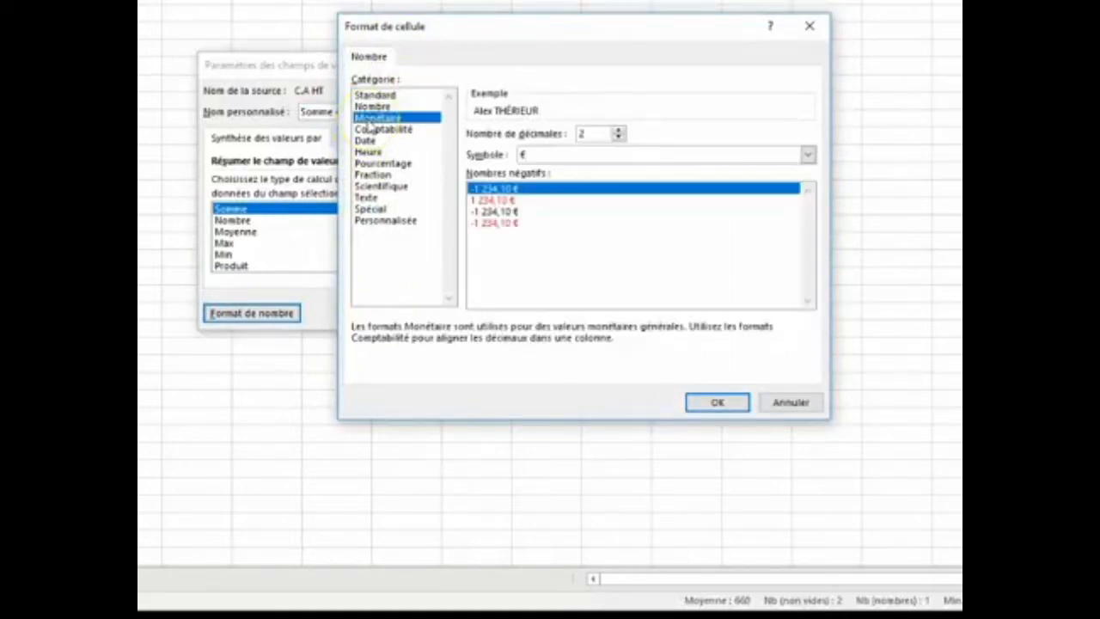
click(594, 133)
click(713, 402)
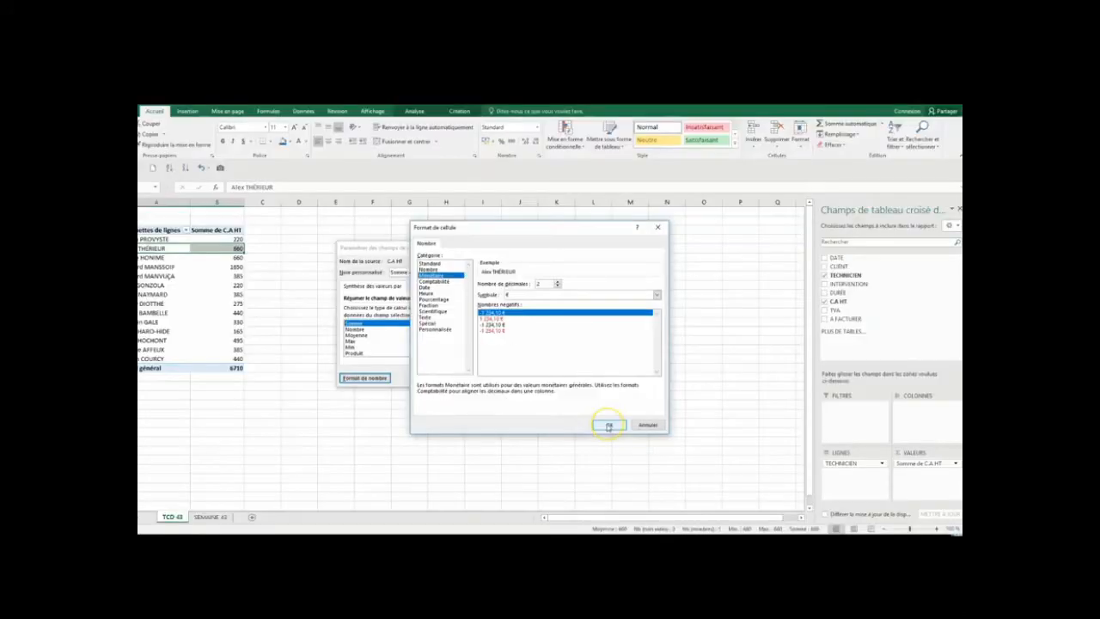
click(456, 376)
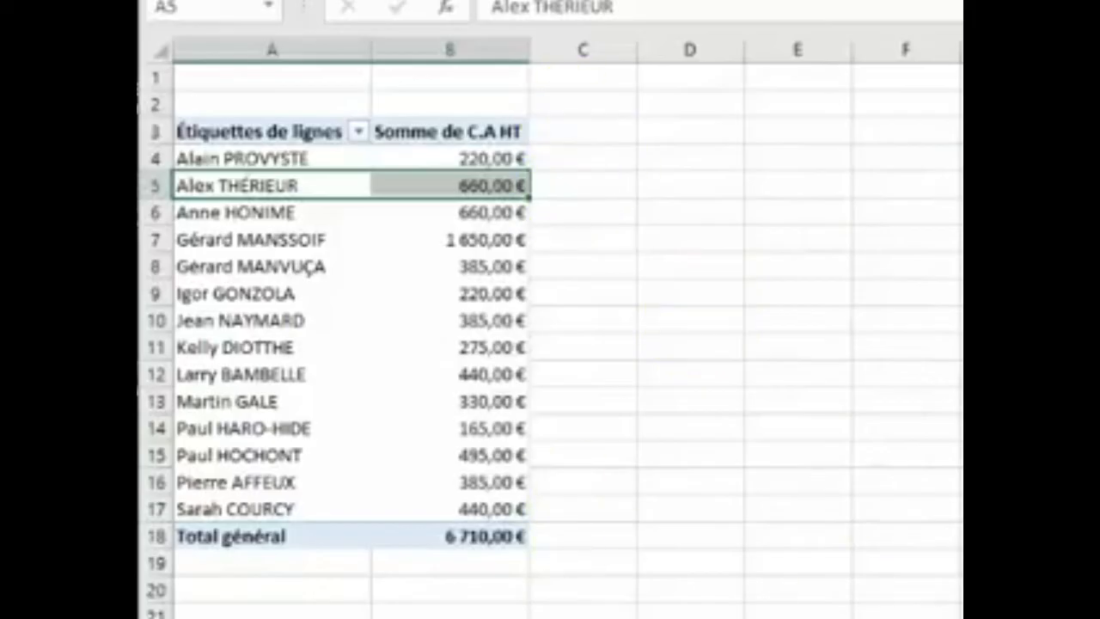
click(446, 386)
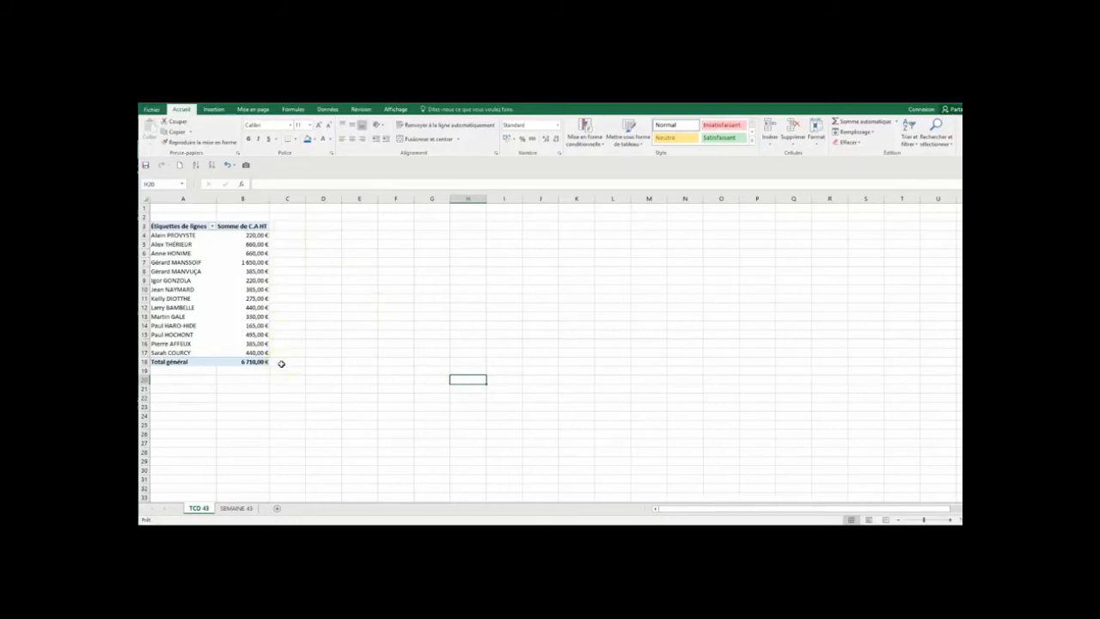
click(341, 418)
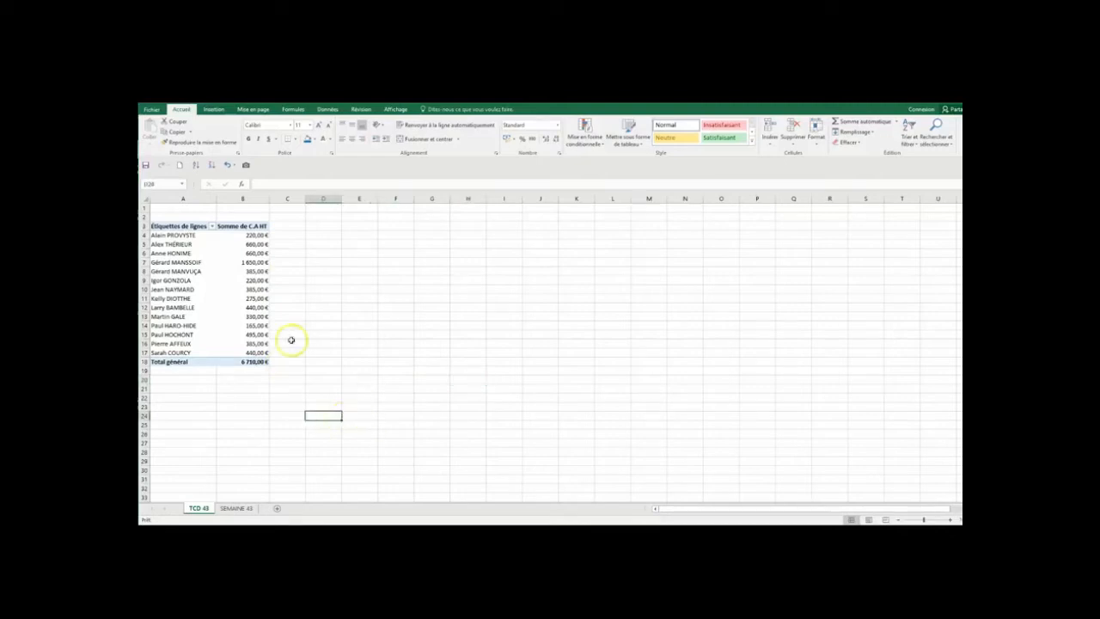
Step: Add C.A HT to the pivot table's values a second time and show that copy as % du total général
click(255, 343)
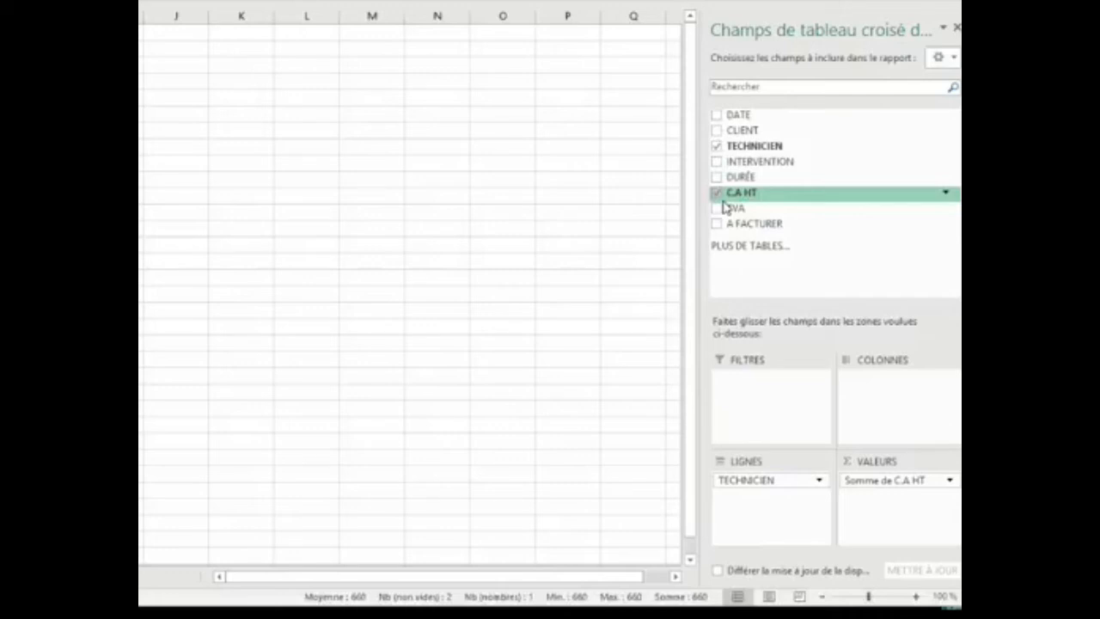
drag(740, 193, 858, 505)
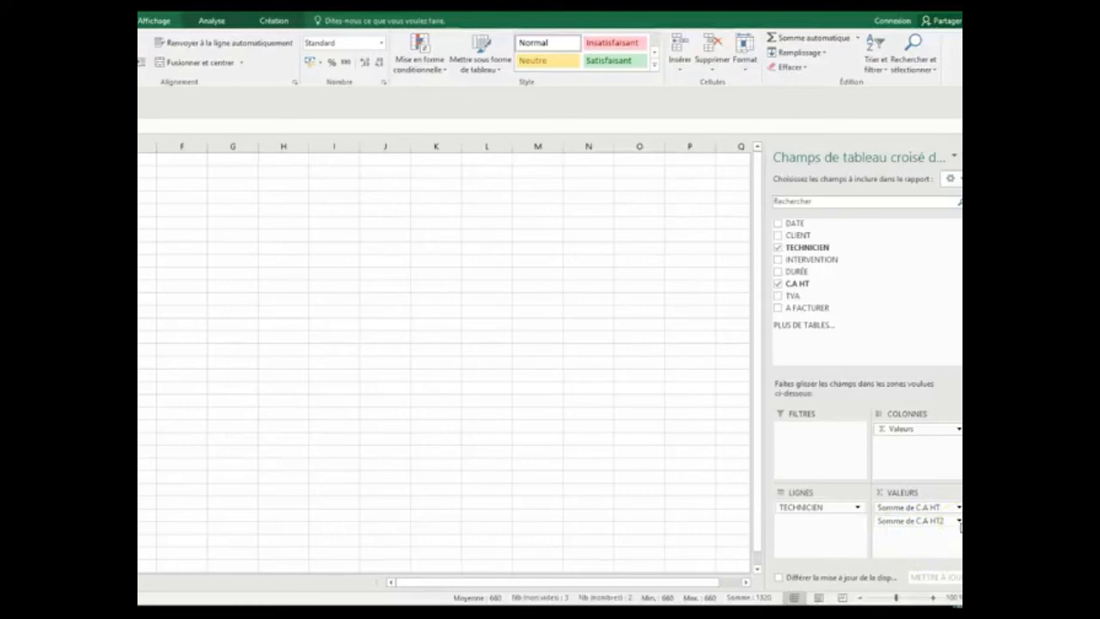
click(960, 524)
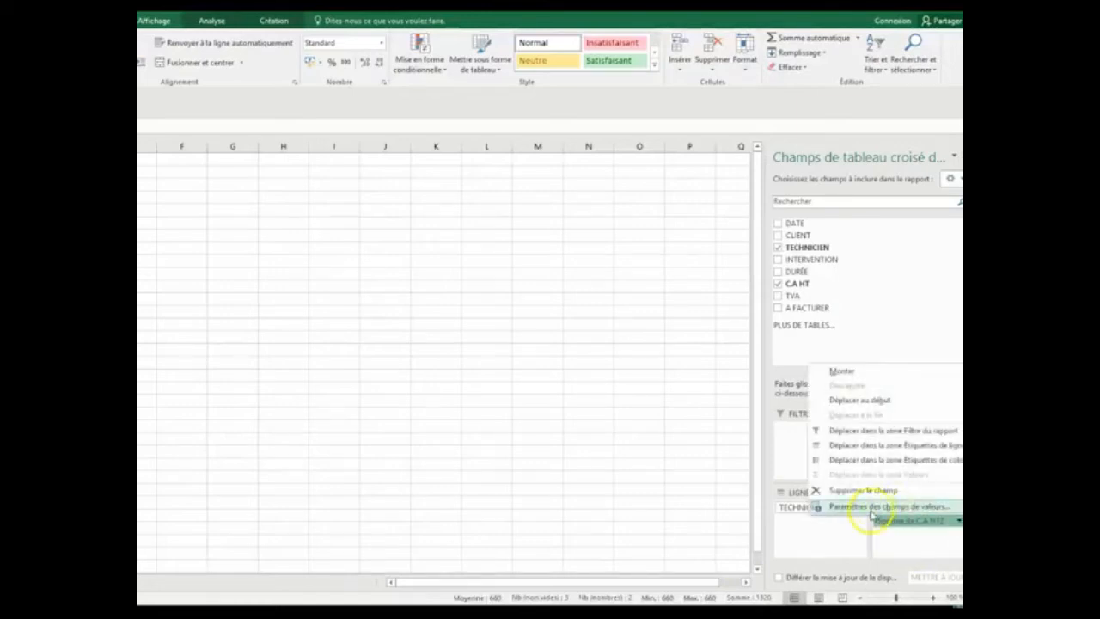
click(868, 507)
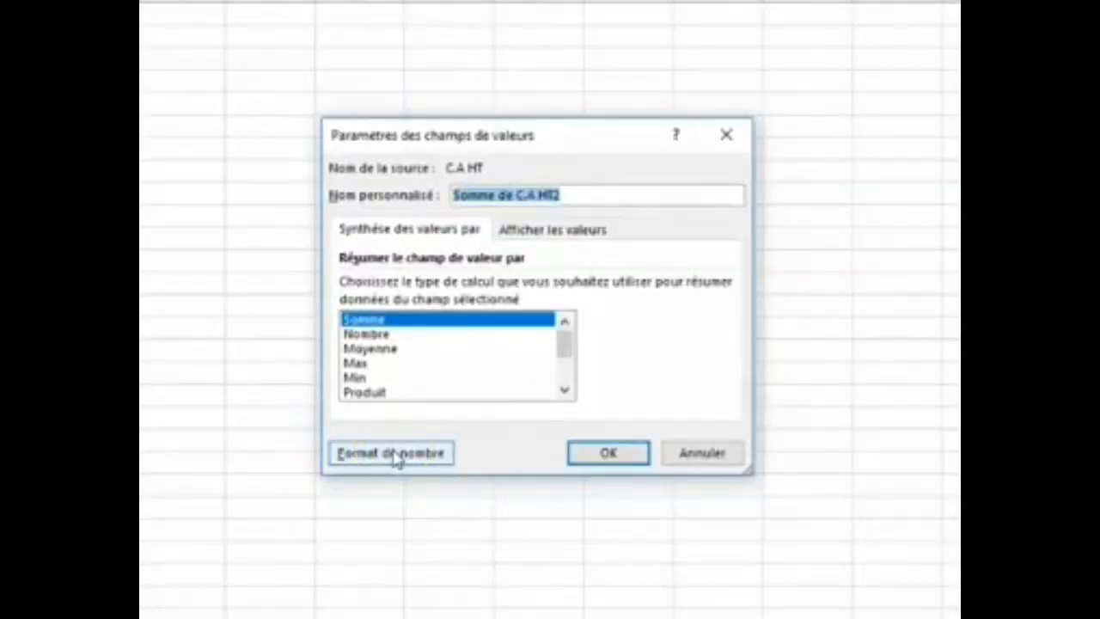
click(541, 232)
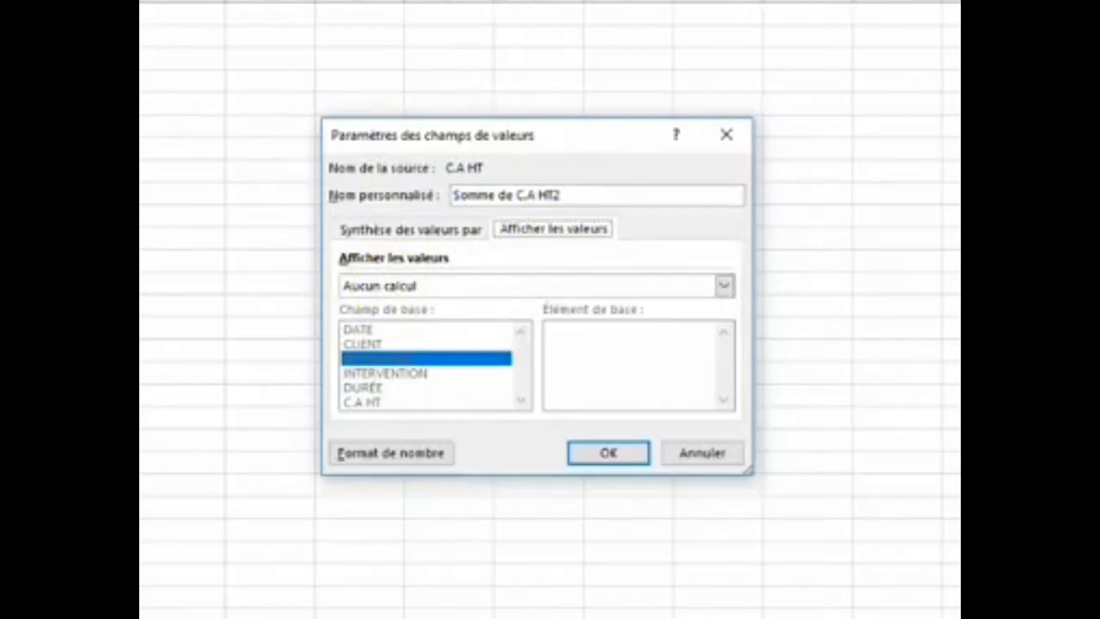
click(725, 286)
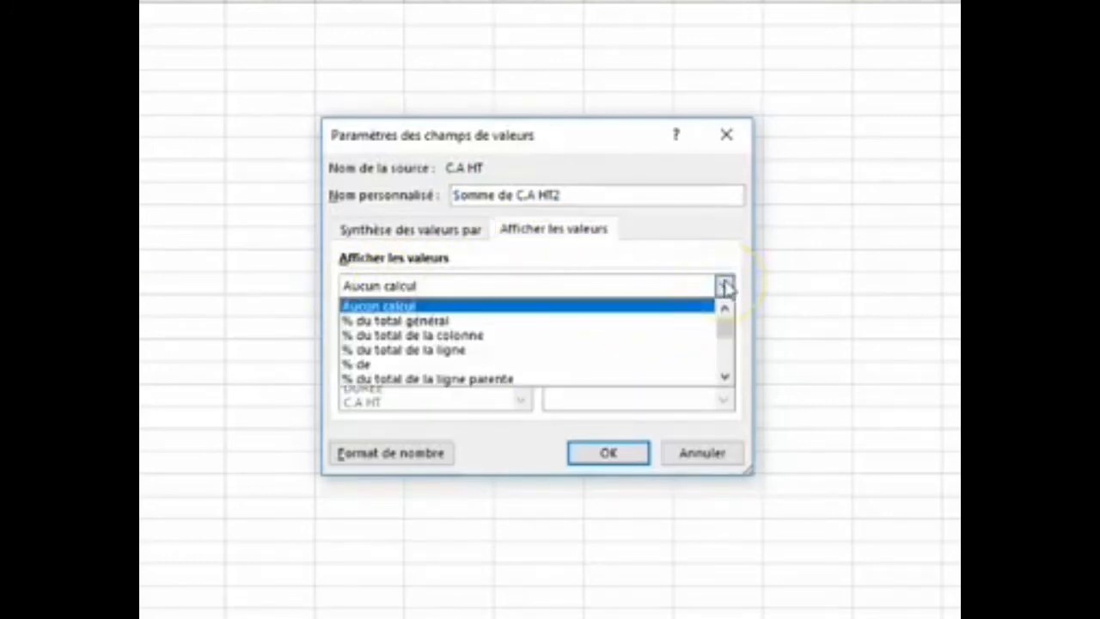
click(445, 324)
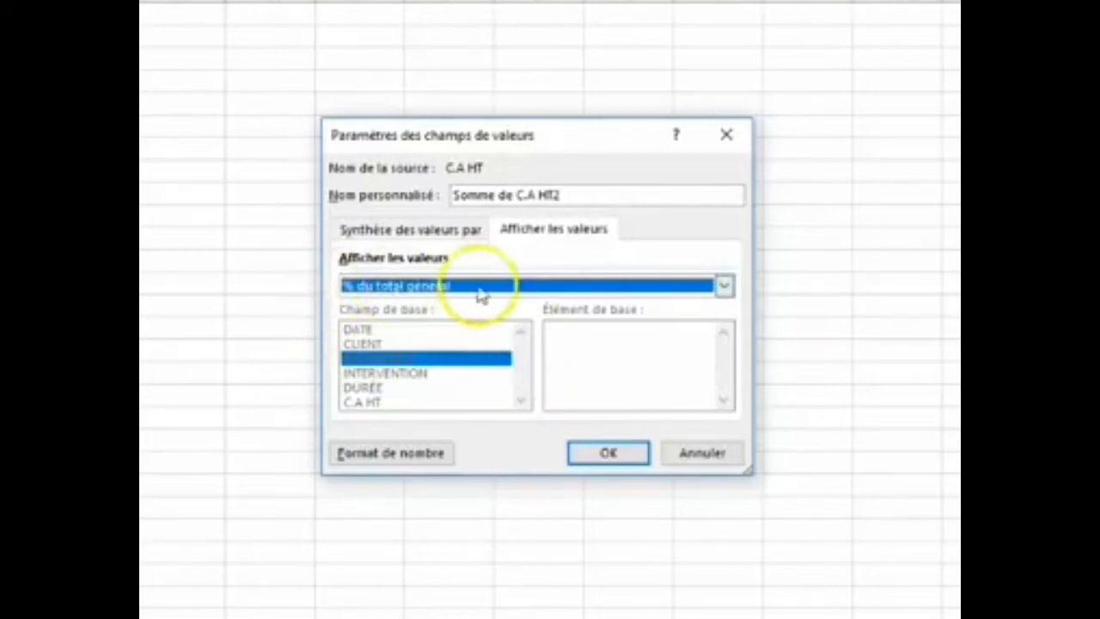
click(593, 451)
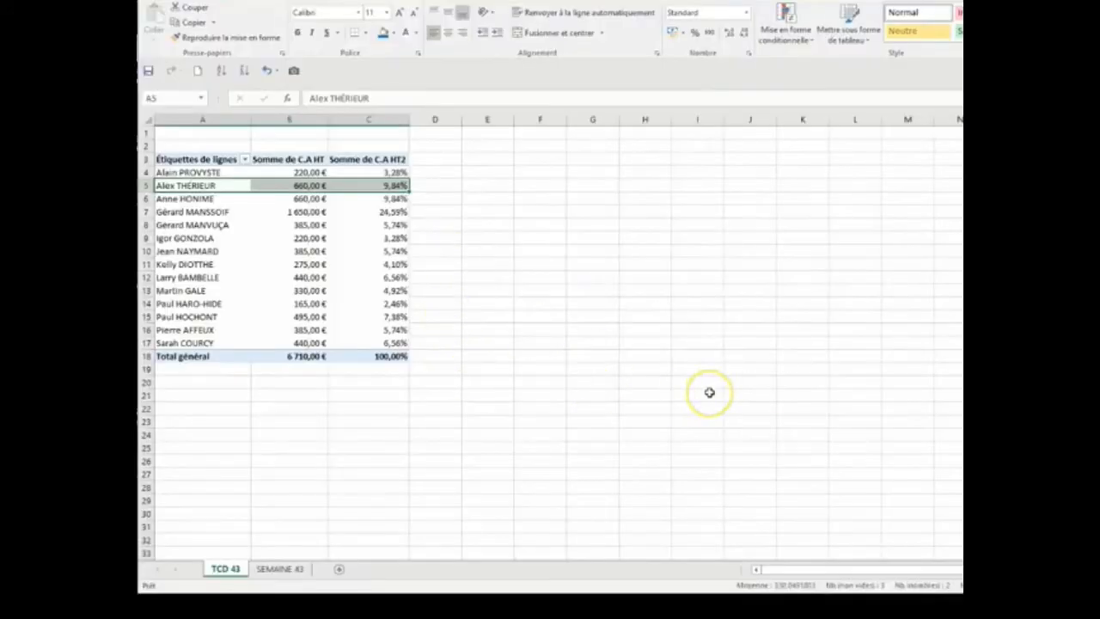
click(709, 392)
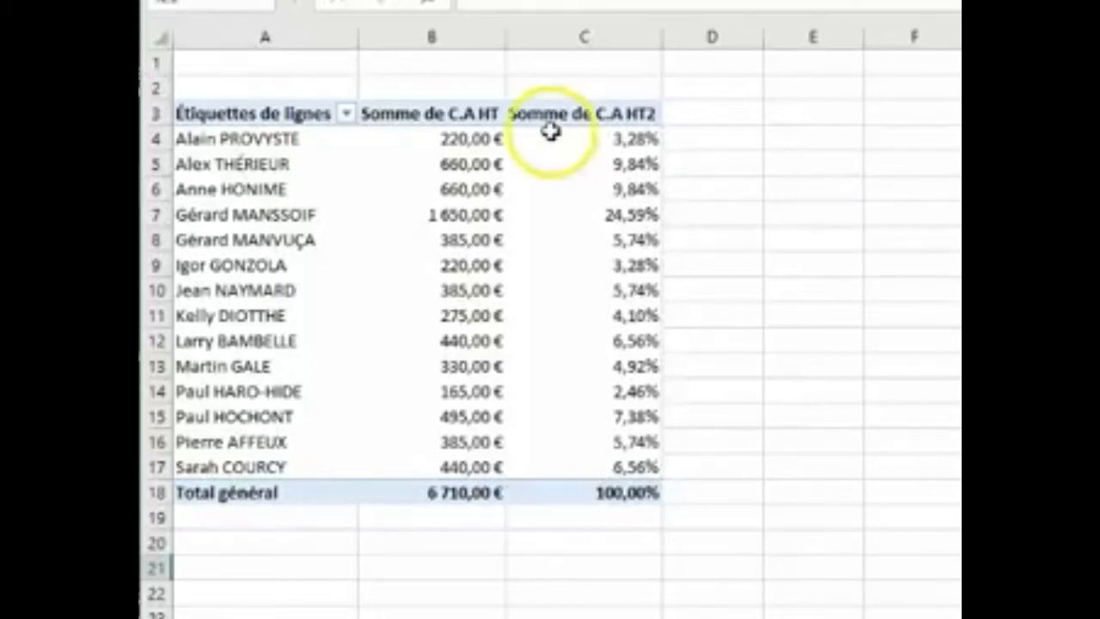
Step: Reduce the technicians' percentages in C4:C17 to zero decimals
drag(622, 145, 613, 467)
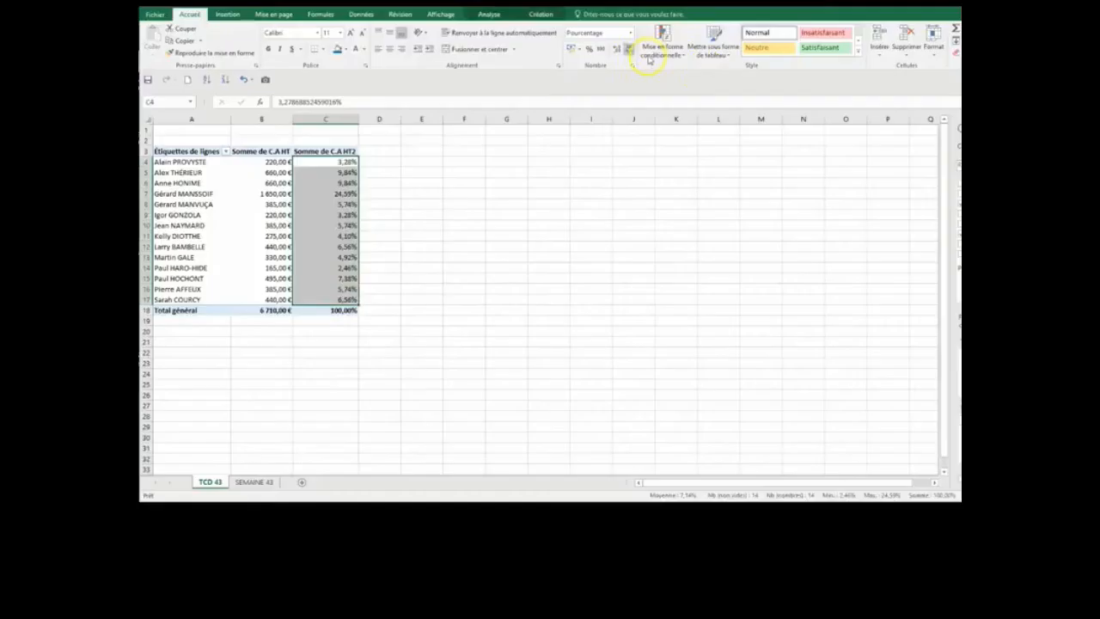
click(628, 51)
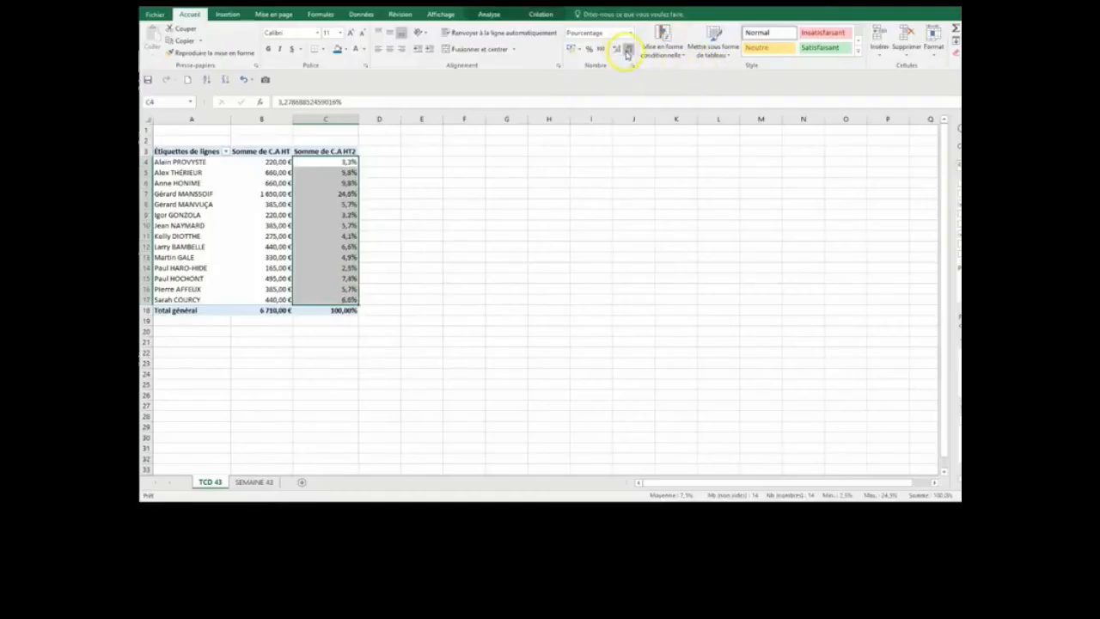
click(628, 52)
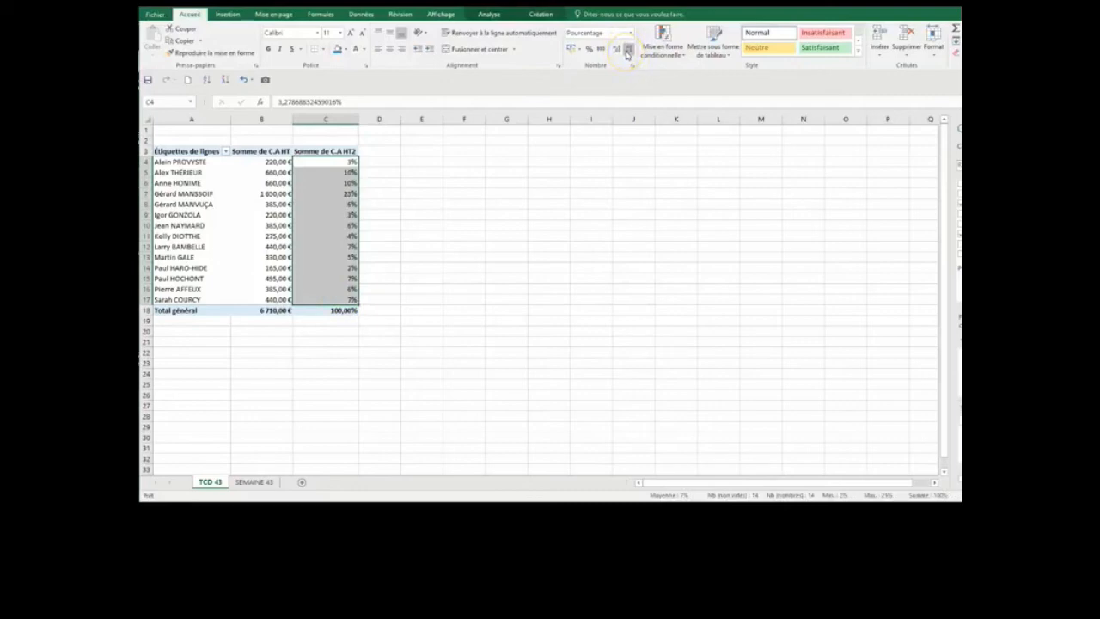
click(642, 232)
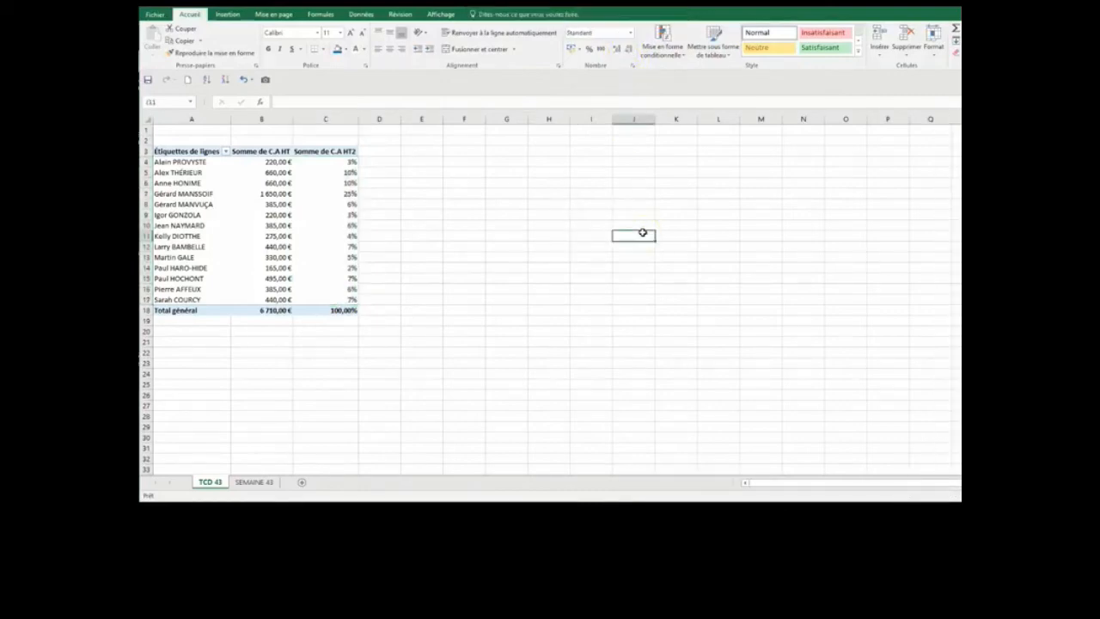
Step: Try the INTERVENTION field as the pivot table's report filter and remove it again
click(292, 302)
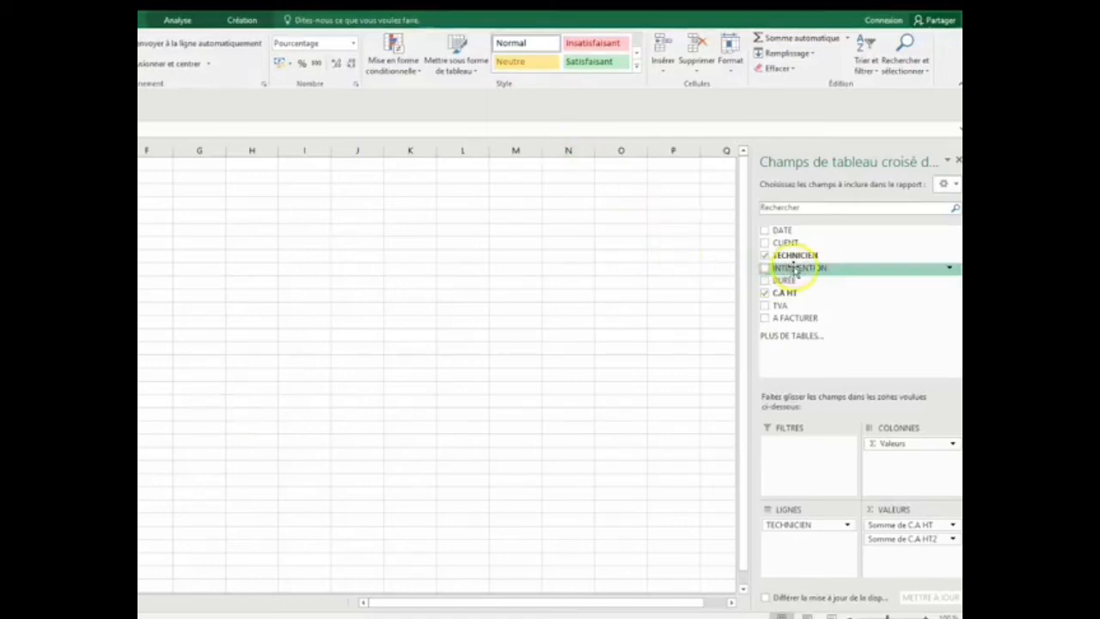
drag(795, 268, 795, 449)
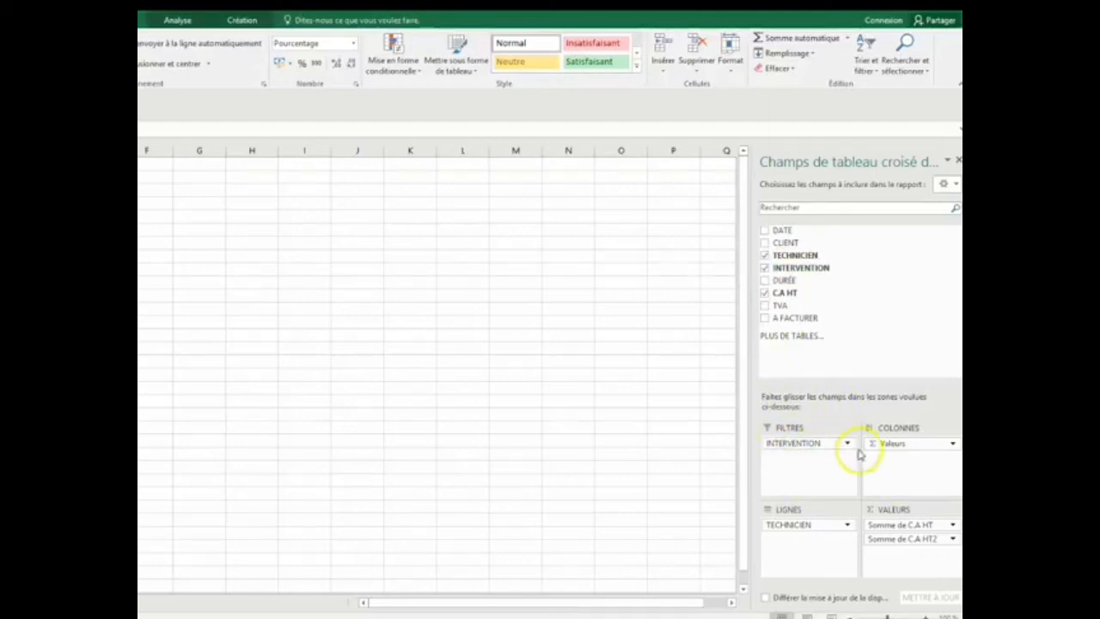
click(765, 269)
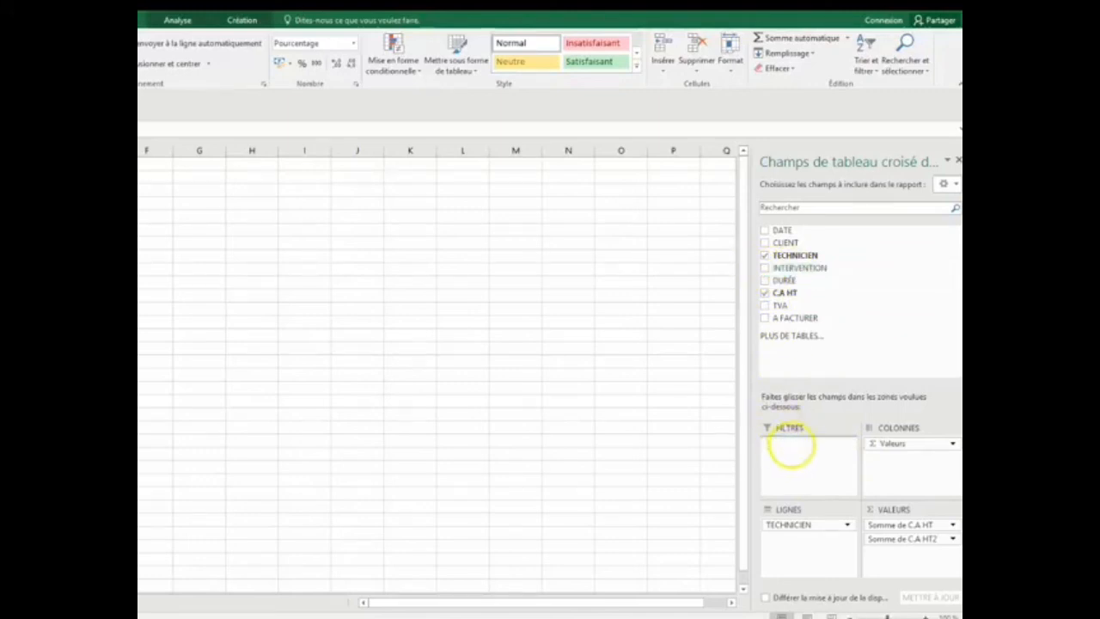
Step: Place the INTERVENTION field in the pivot table as its report filter
key(ctrl+z)
drag(789, 444, 428, 405)
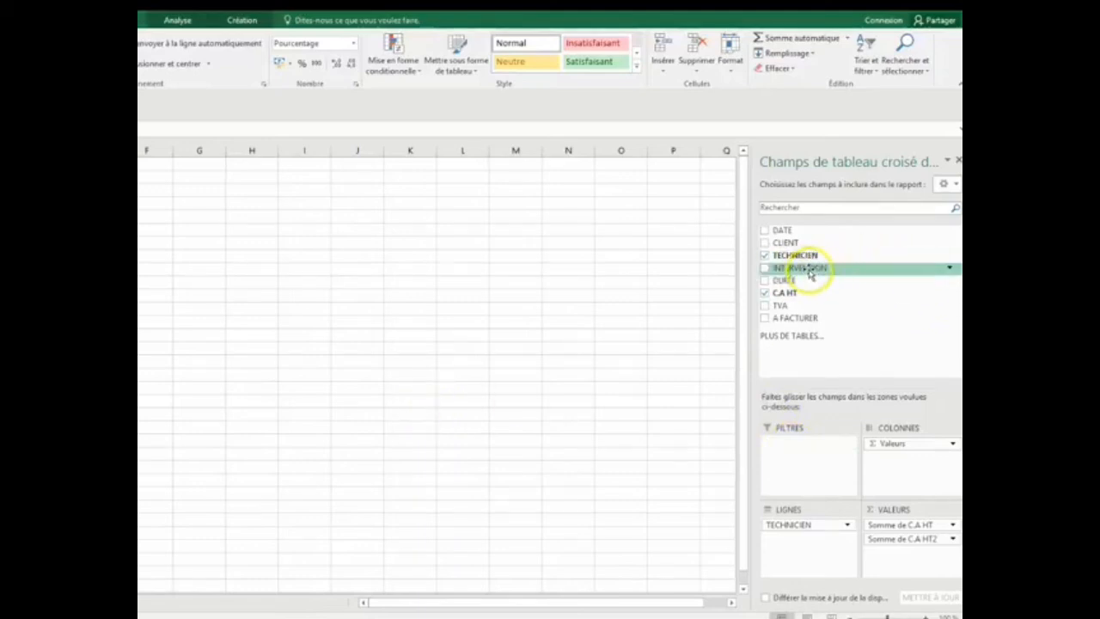
drag(810, 273, 803, 447)
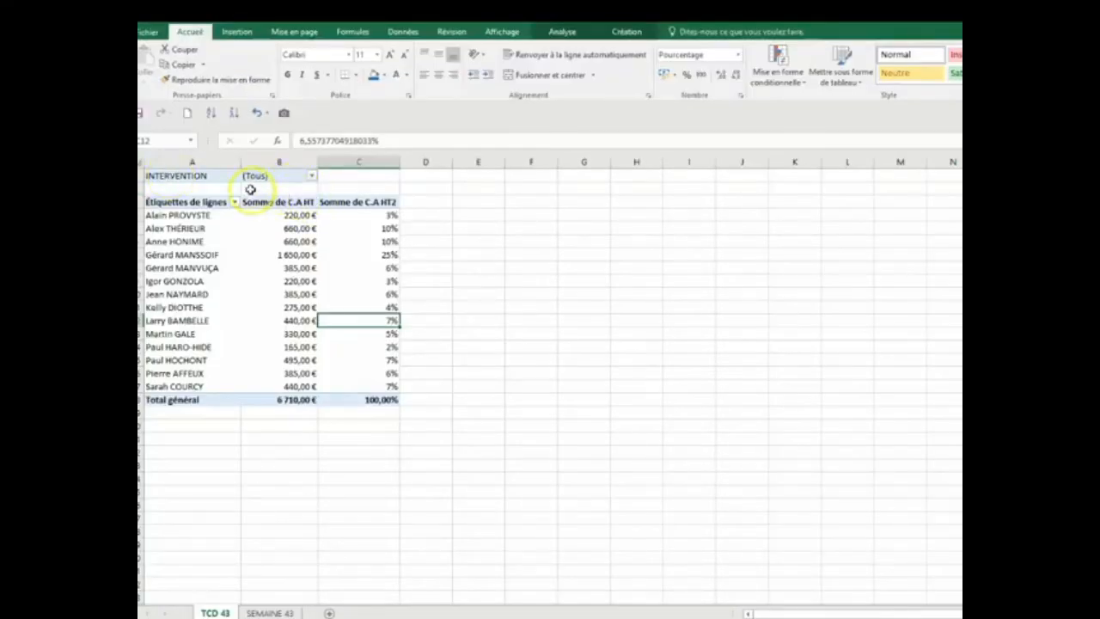
Step: Filter the pivot table to the CONFIGURATION intervention
click(312, 178)
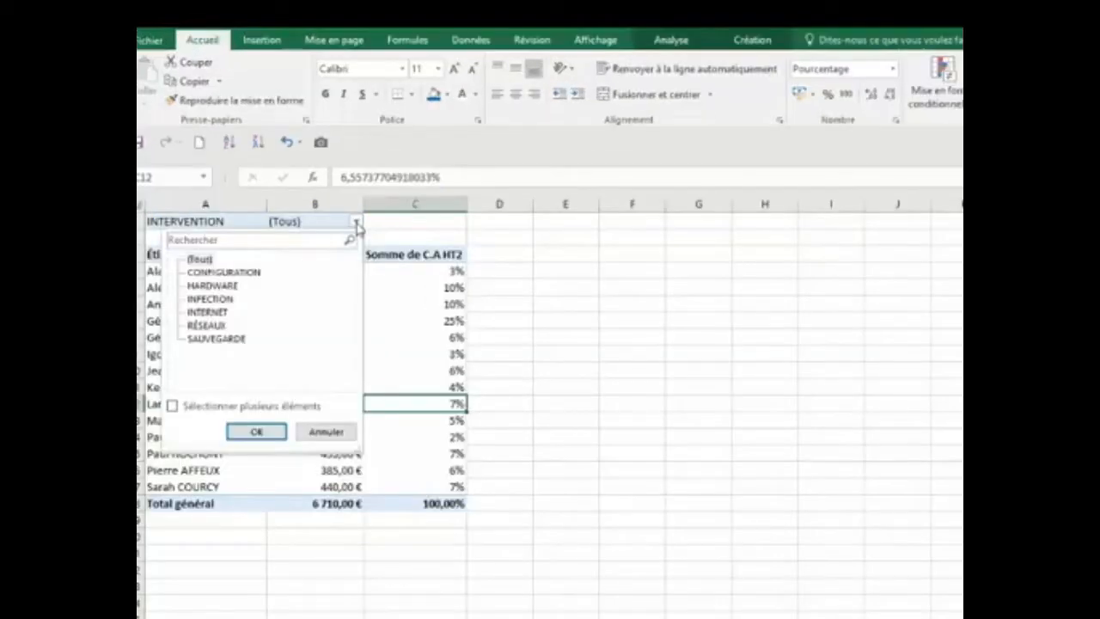
click(256, 274)
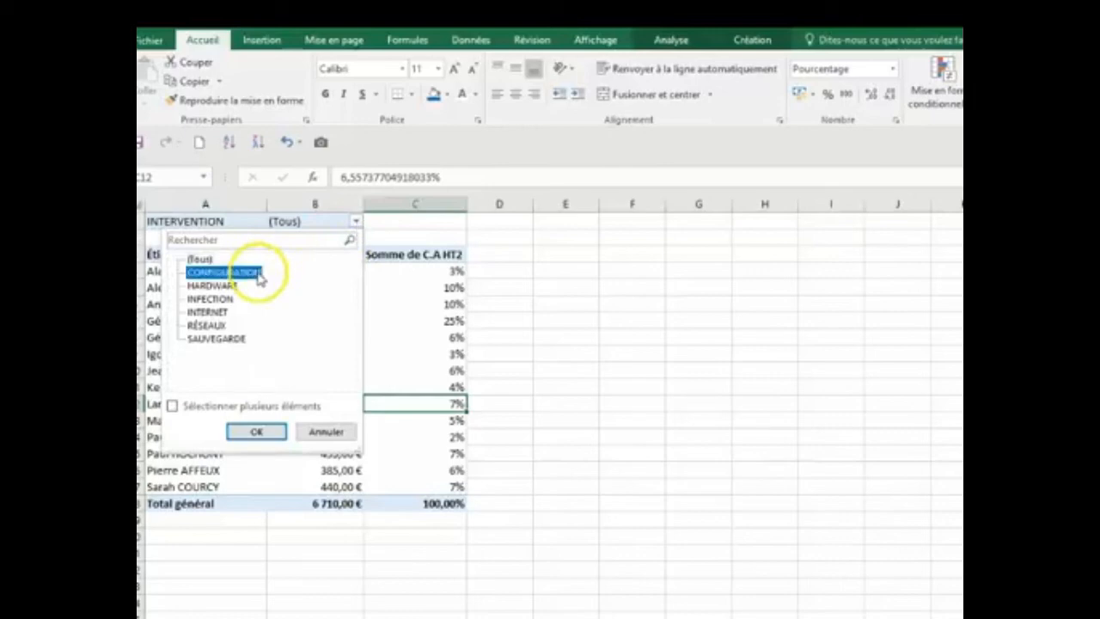
click(275, 432)
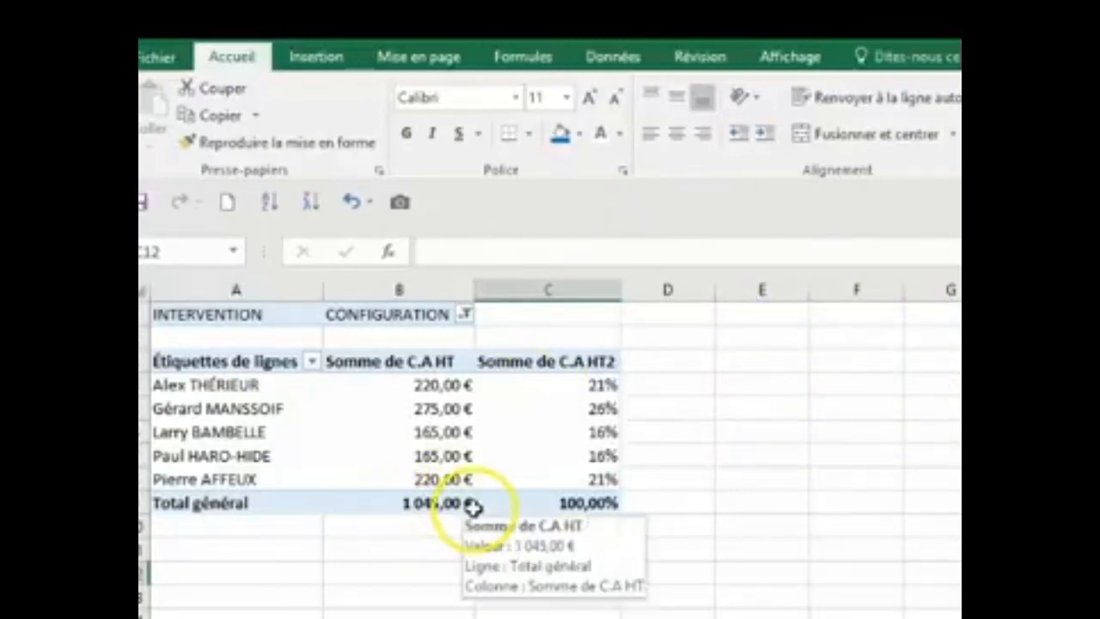
Step: Switch the pivot table's intervention filter to RÉSEAUX and select the second technician's percentage in C5
click(464, 315)
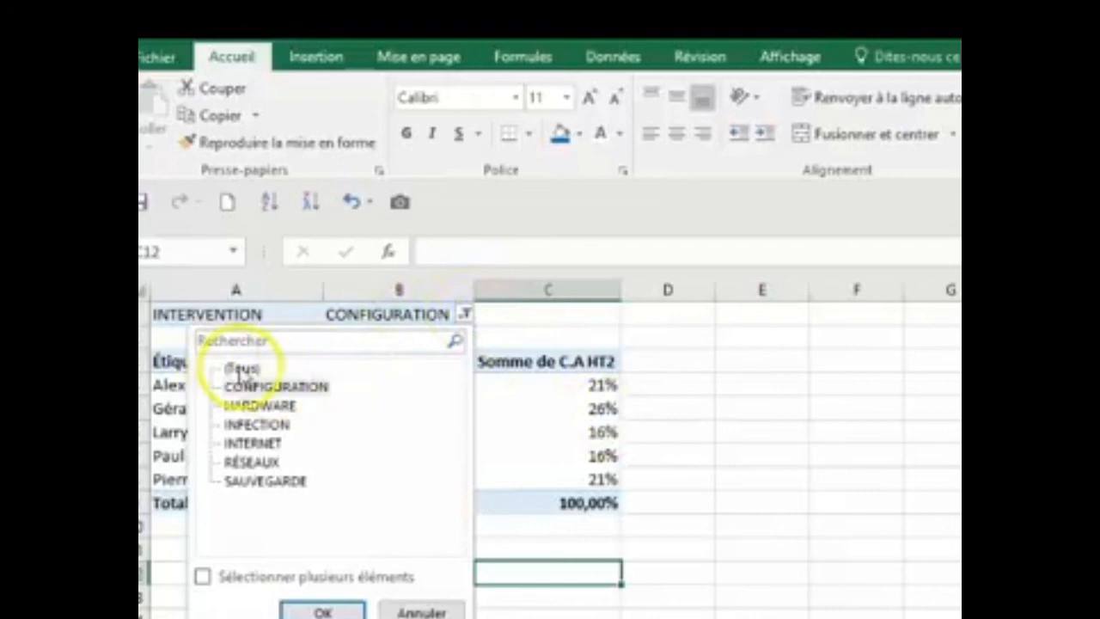
click(243, 368)
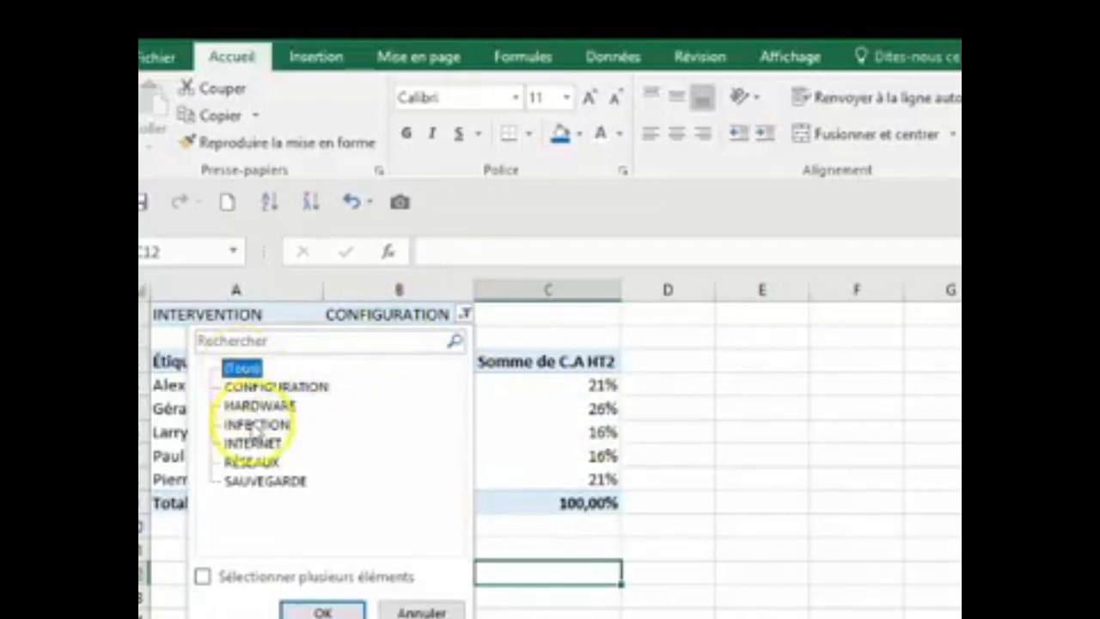
click(256, 464)
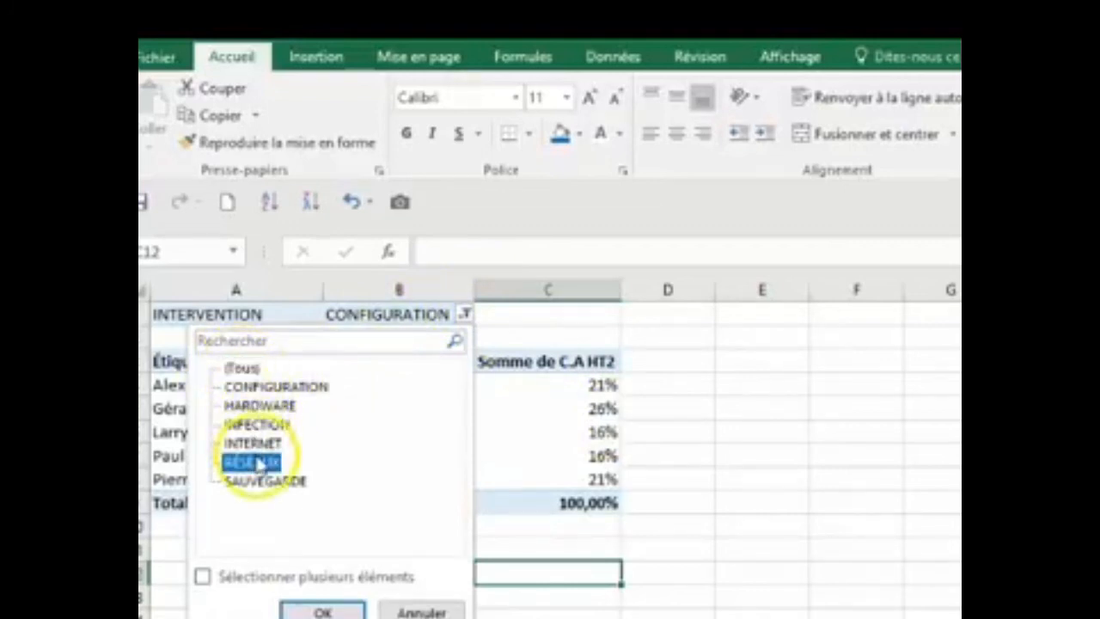
click(318, 609)
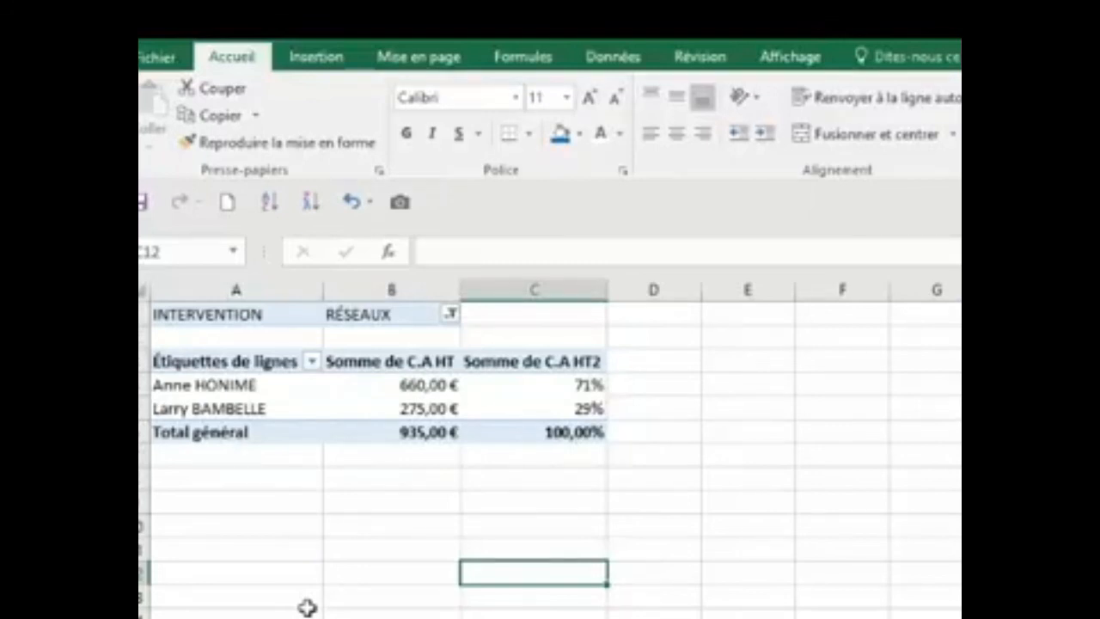
click(571, 410)
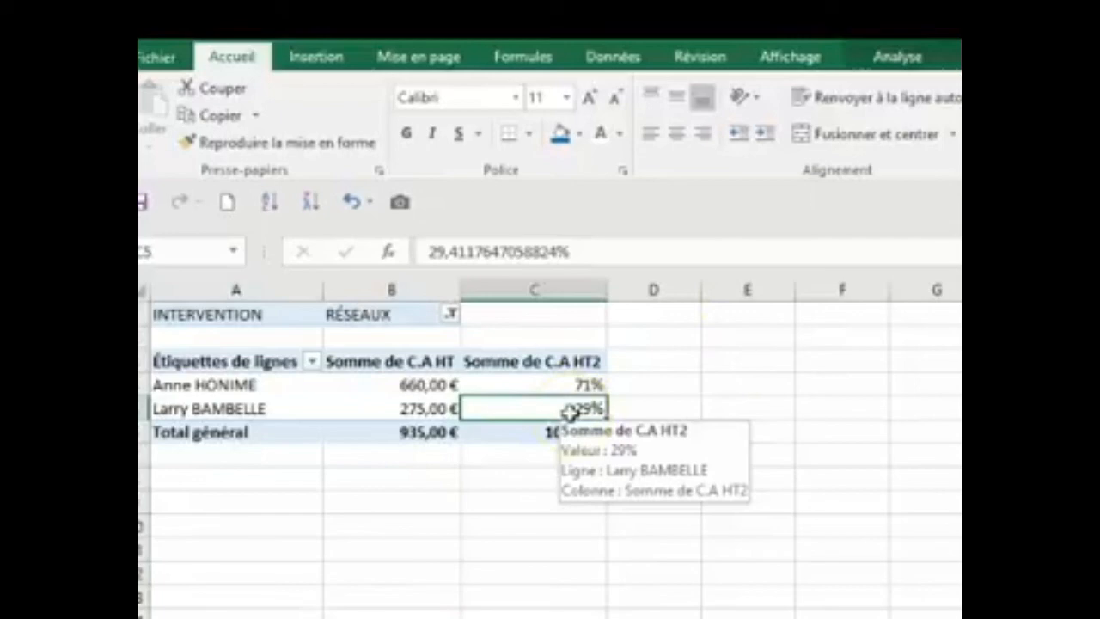